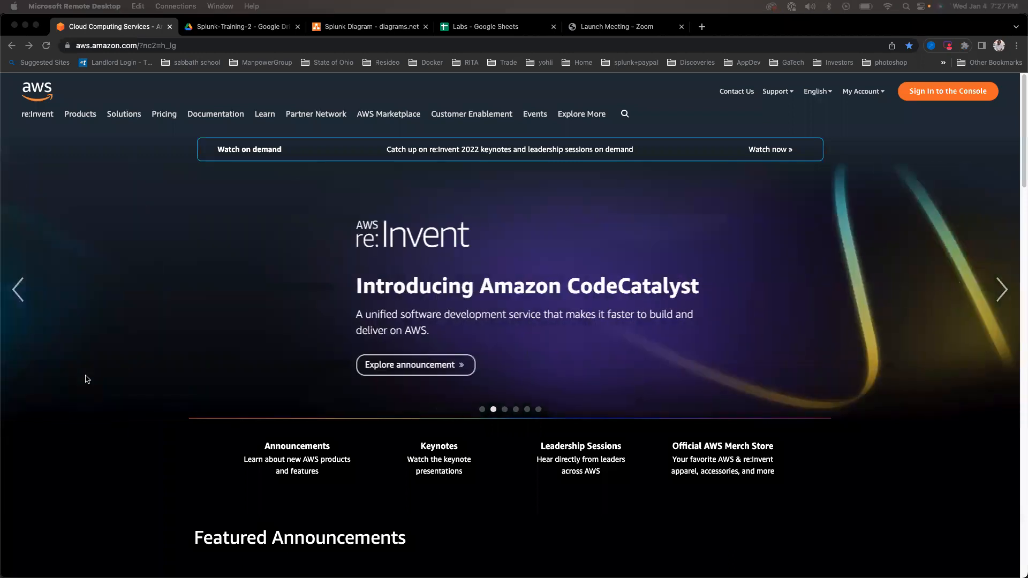
# Open the Mac App Store and place its window over the browser.
pyautogui.write('sppp')
pyautogui.press('BackSpace')
pyautogui.press('BackSpace')
pyautogui.write('pp')
pyautogui.press('Return')
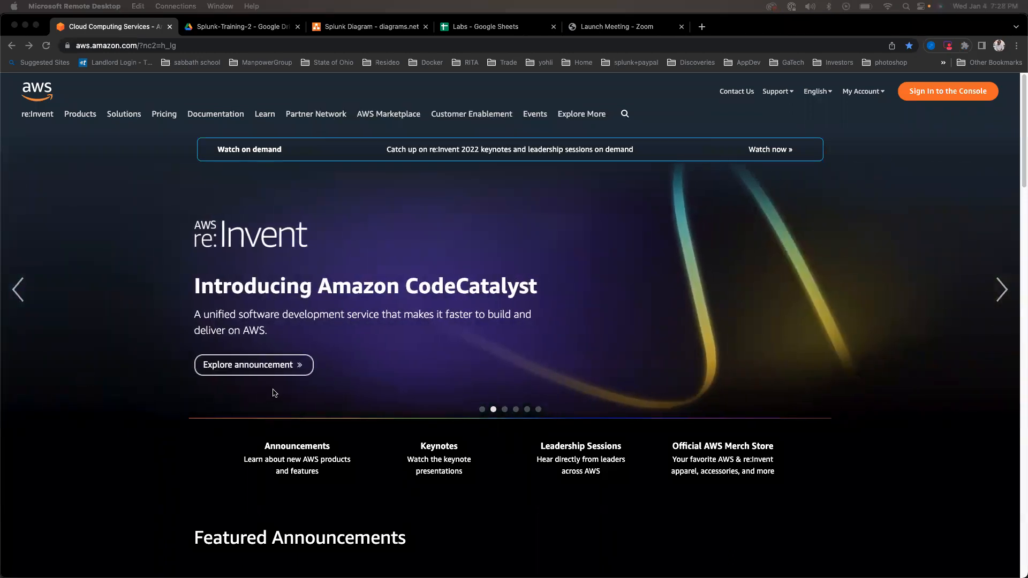
pyautogui.moveTo(1, 127); pyautogui.dragTo(339, 101)
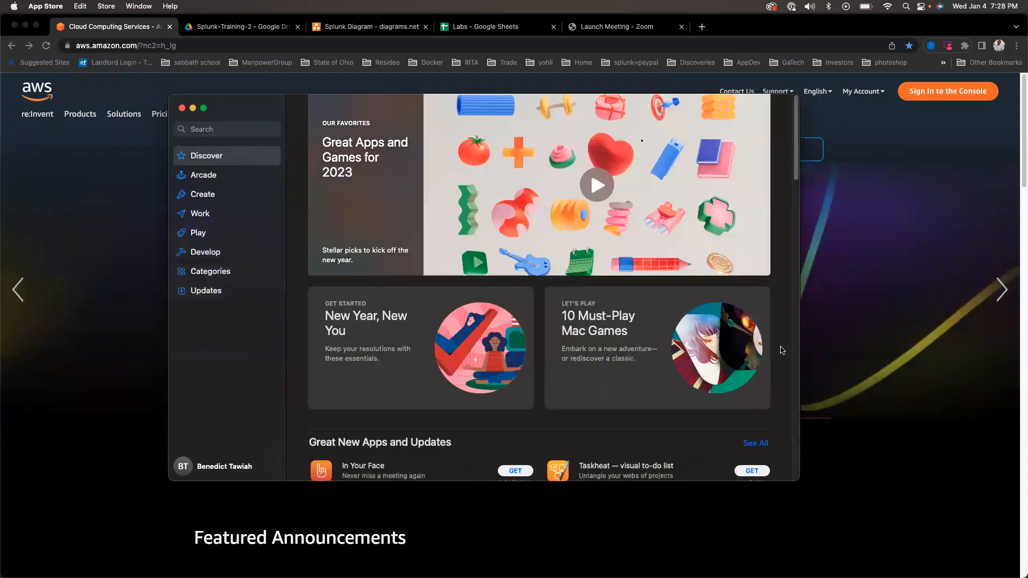
# Search the App Store for "windows remote desktop".
pyautogui.click(218, 134)
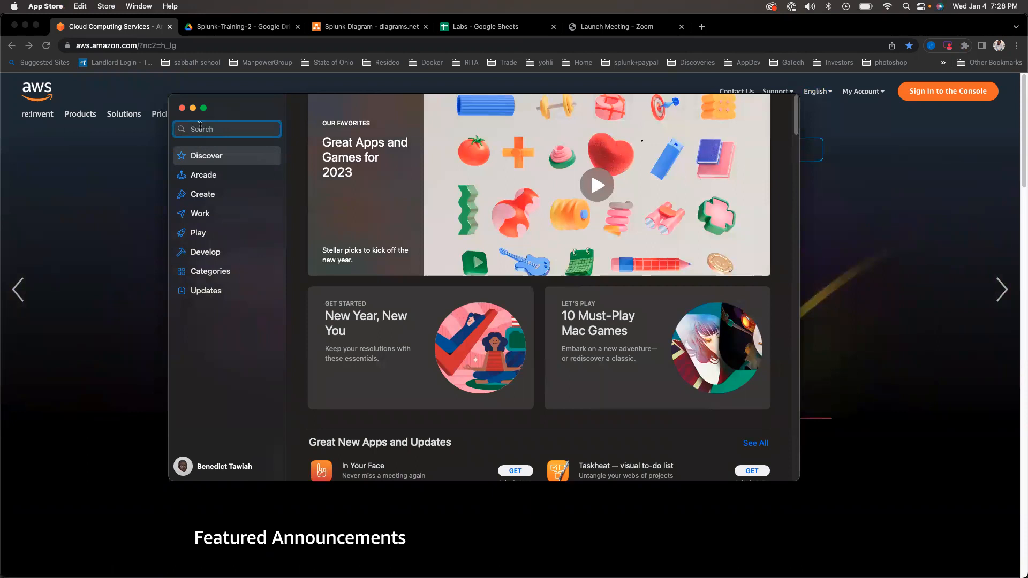
pyautogui.write('windows')
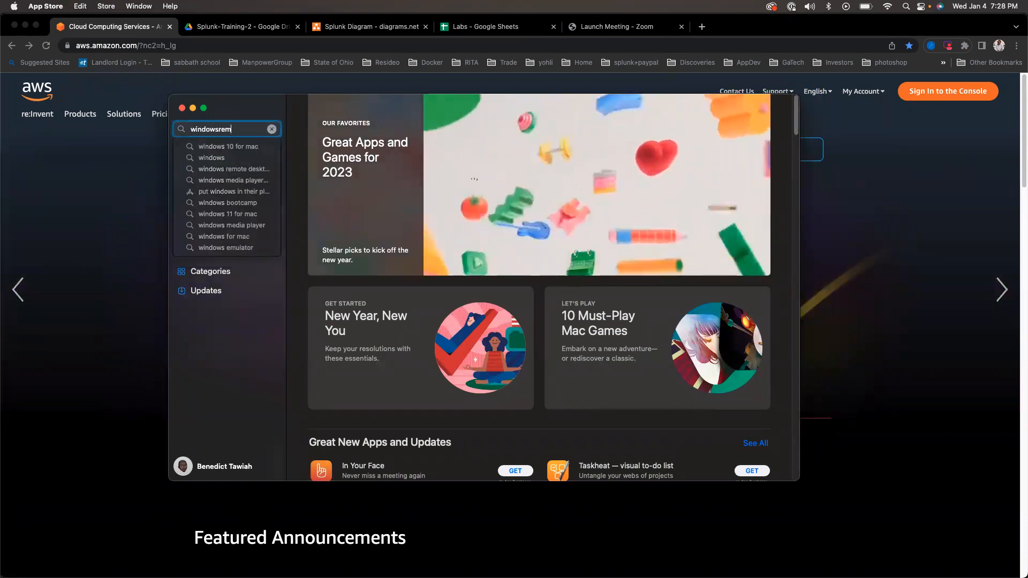
pyautogui.write(' remot')
pyautogui.press('Down')
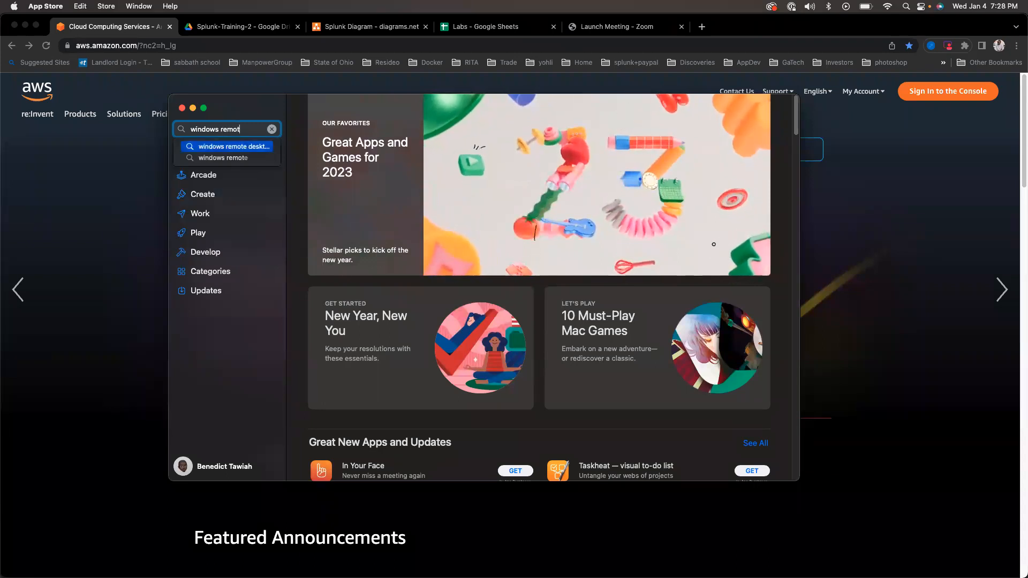
pyautogui.press('Return')
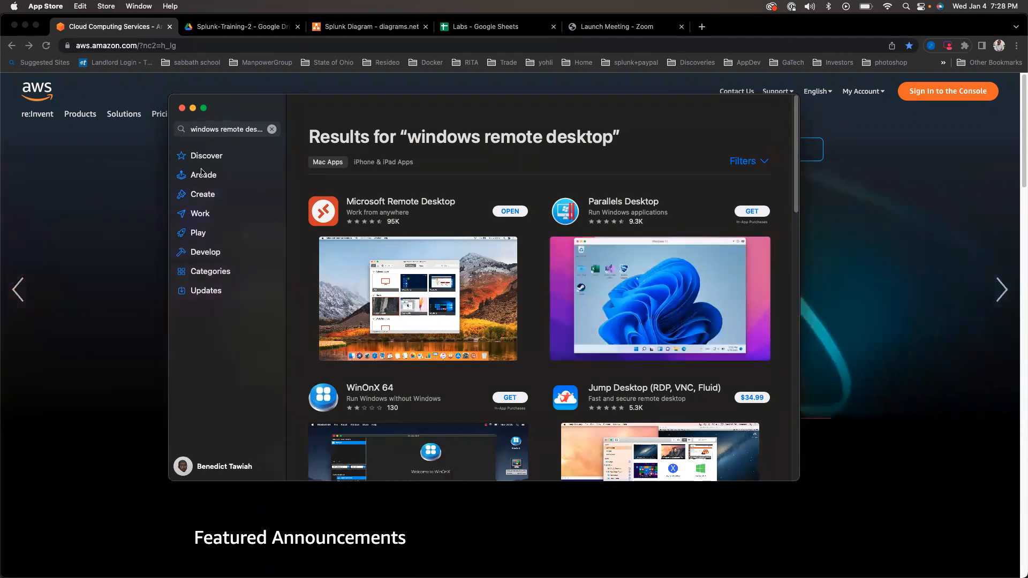
# Launch Microsoft Remote Desktop from the App Store results, then reposition and widen its window.
pyautogui.click(514, 214)
pyautogui.moveTo(0, 97); pyautogui.dragTo(313, 62)
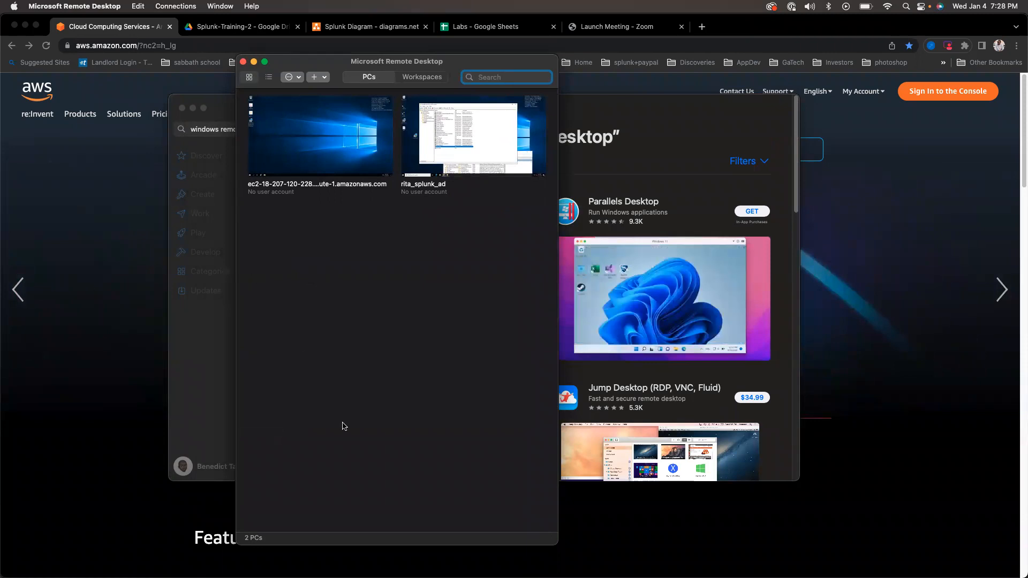
pyautogui.moveTo(341, 543); pyautogui.dragTo(326, 526)
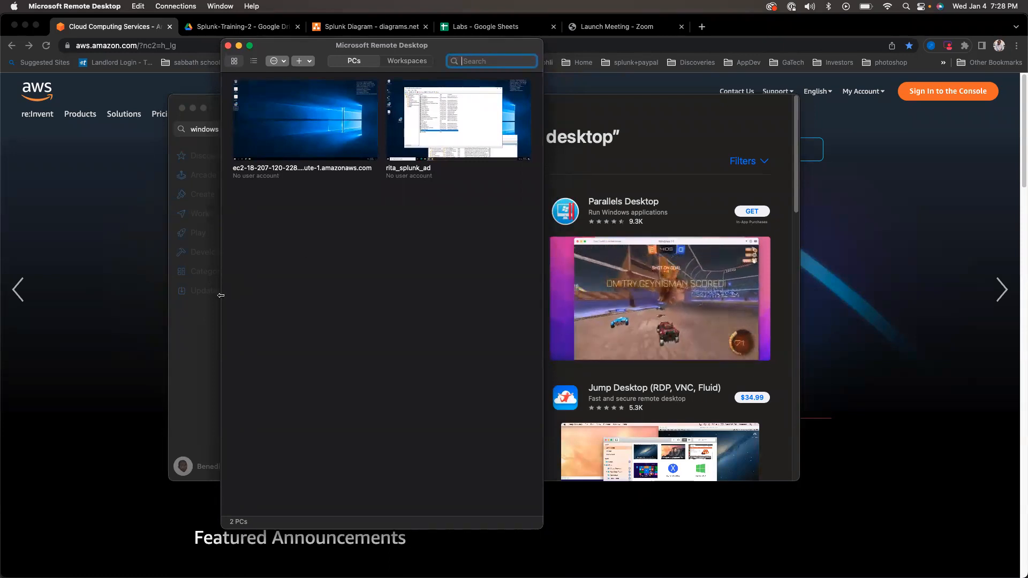
pyautogui.moveTo(220, 295); pyautogui.dragTo(199, 295)
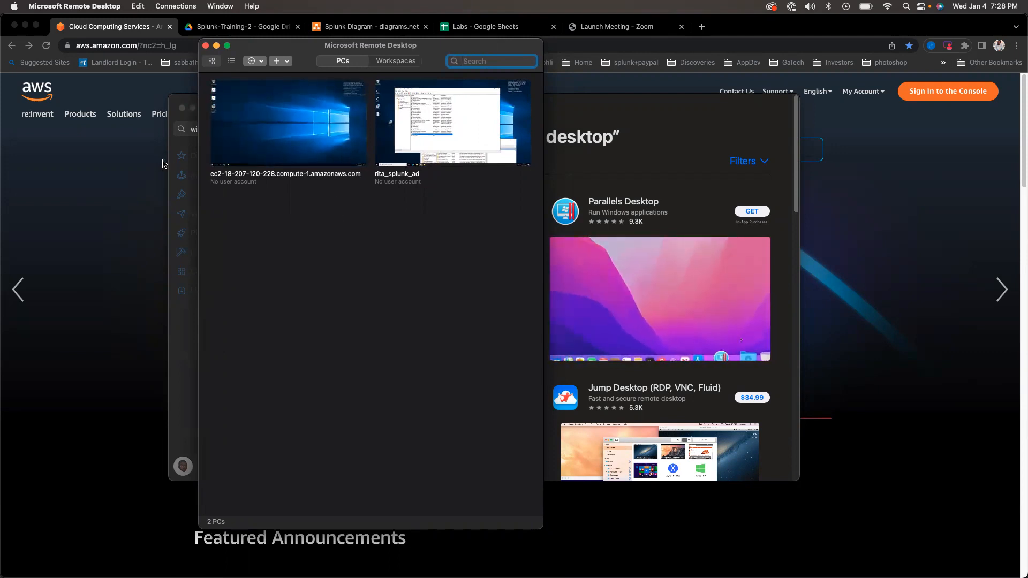
# Switch back to Chrome and open the AWS console sign-in page.
pyautogui.click(123, 173)
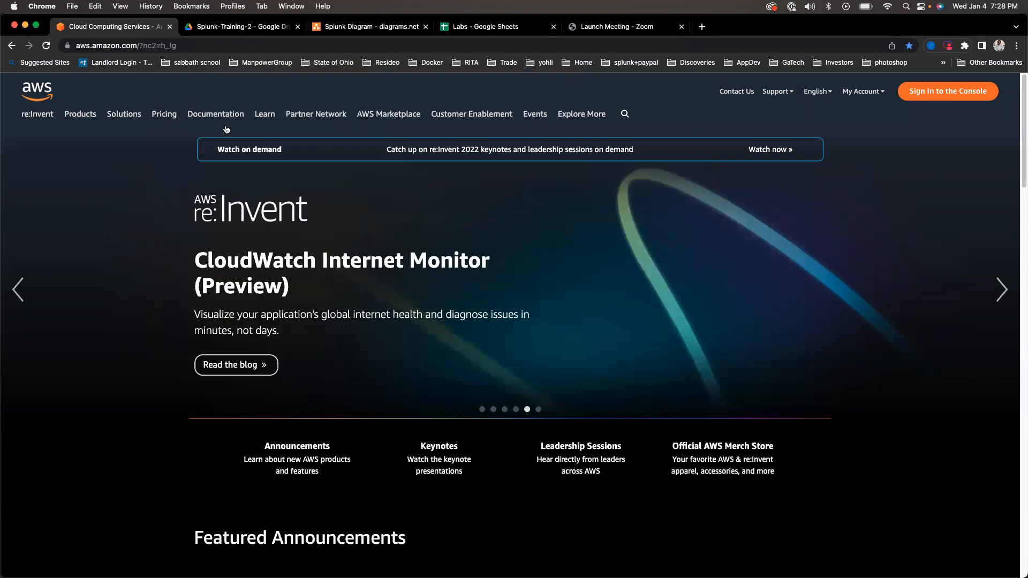
pyautogui.click(932, 94)
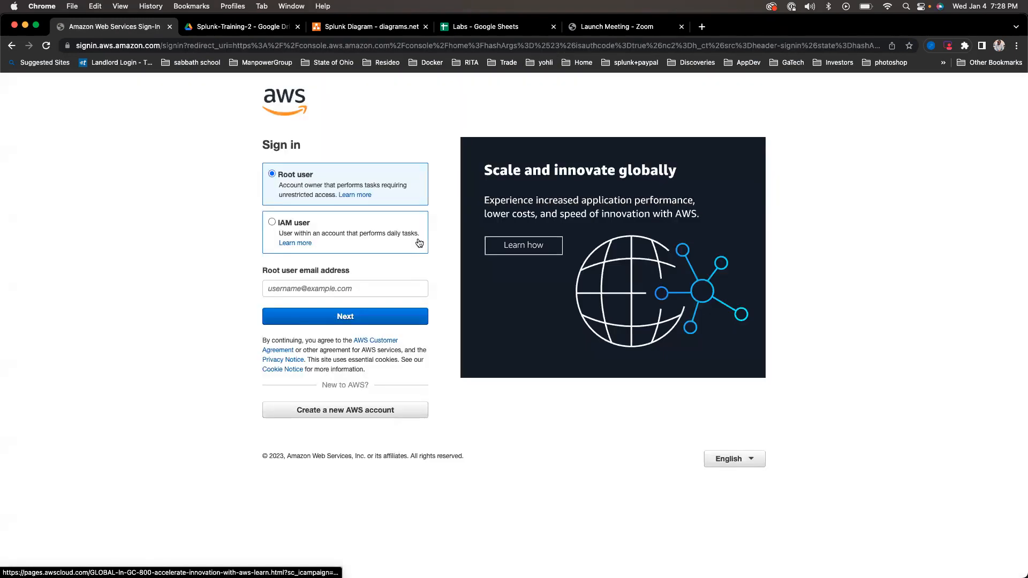
pyautogui.click(293, 221)
pyautogui.click(354, 310)
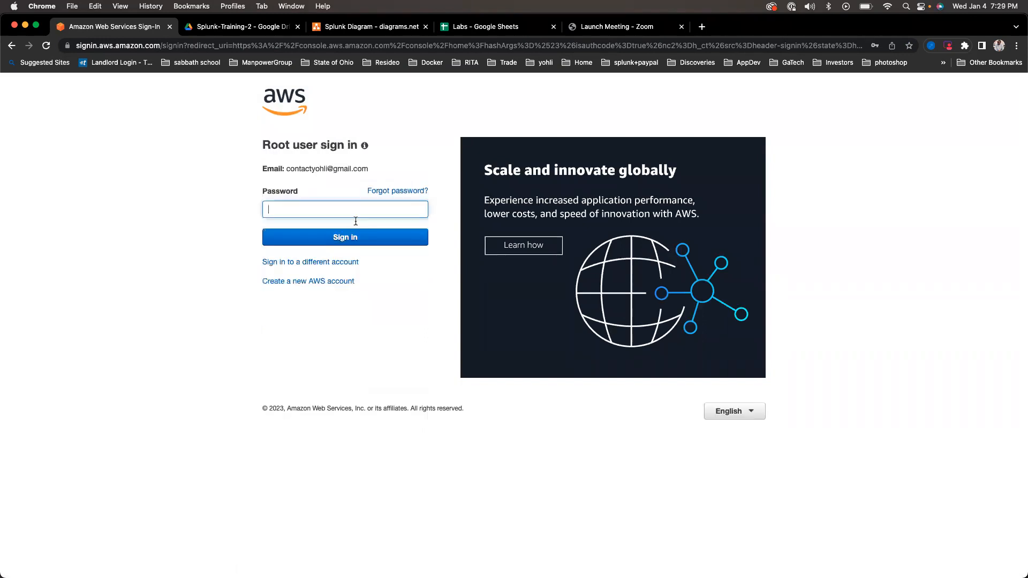
pyautogui.click(317, 208)
pyautogui.click(236, 300)
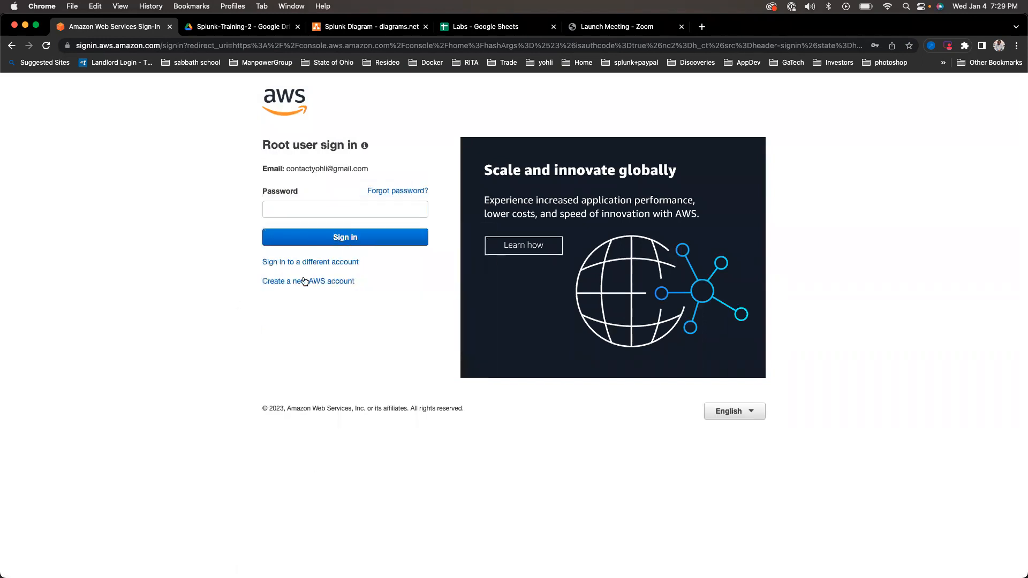
pyautogui.click(294, 263)
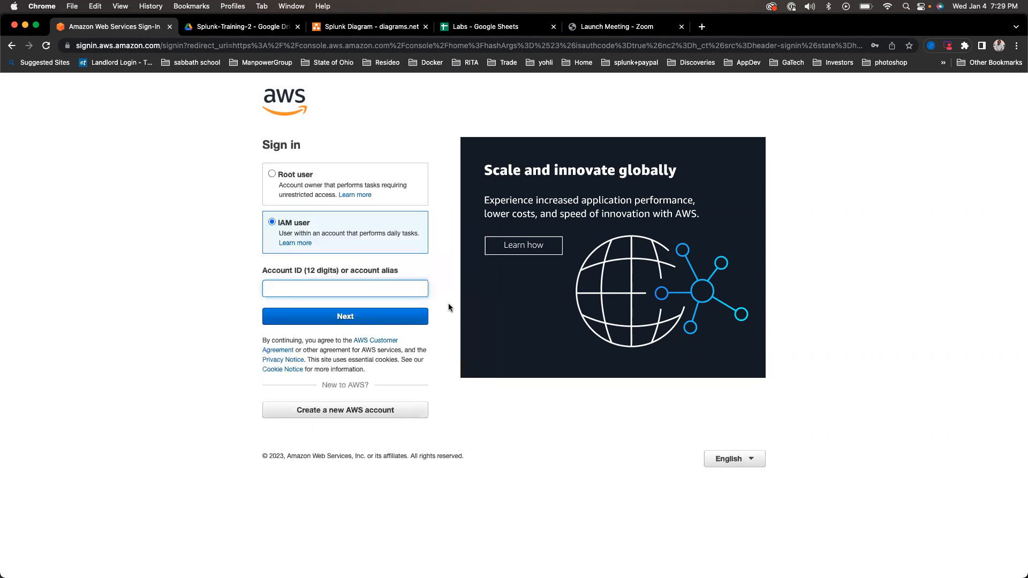
# Sign in to the AWS console as an IAM user with the saved user name and password and the account ID.
pyautogui.click(322, 285)
pyautogui.click(343, 378)
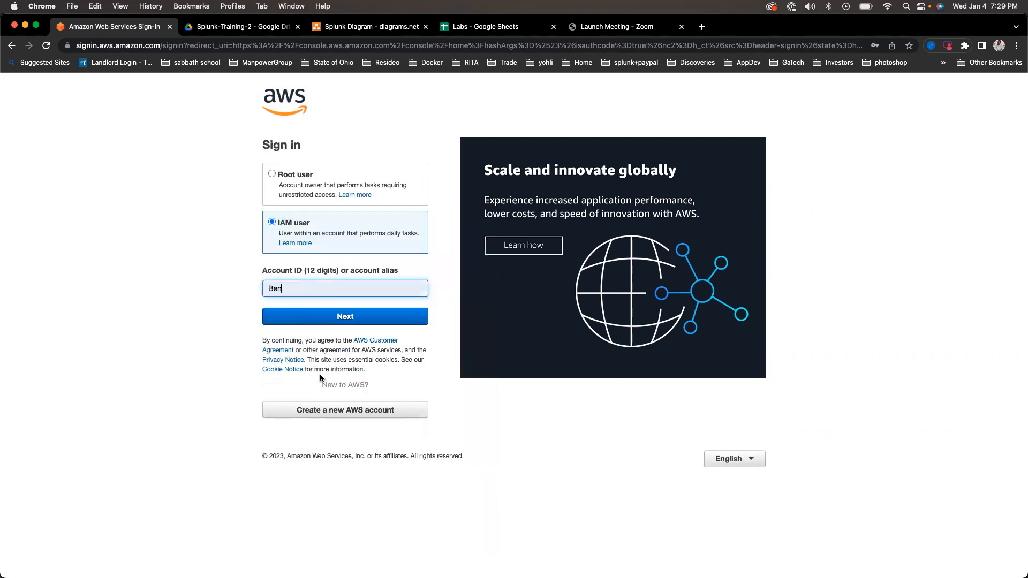
pyautogui.click(343, 316)
pyautogui.click(324, 187)
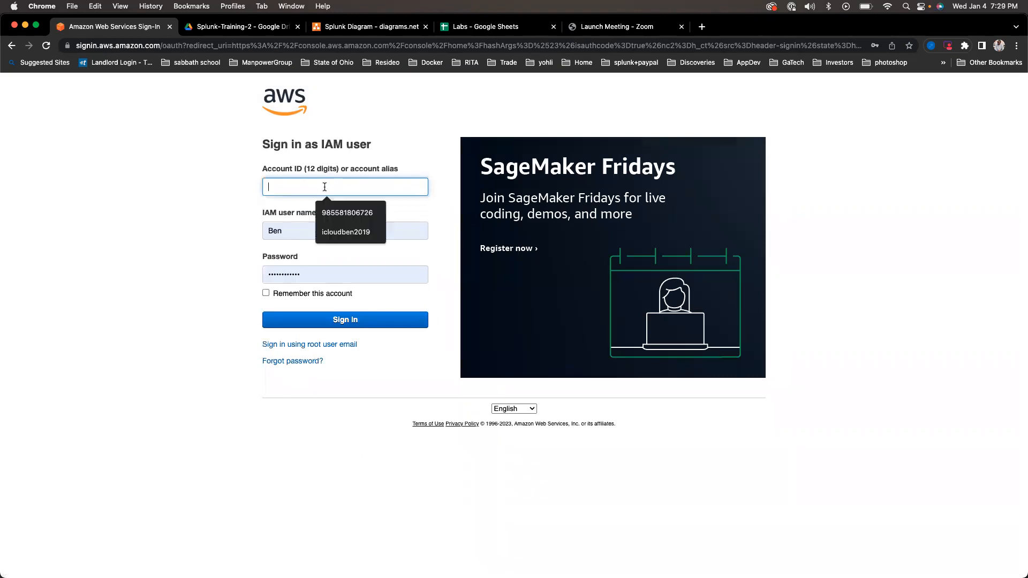
pyautogui.click(328, 211)
pyautogui.click(372, 318)
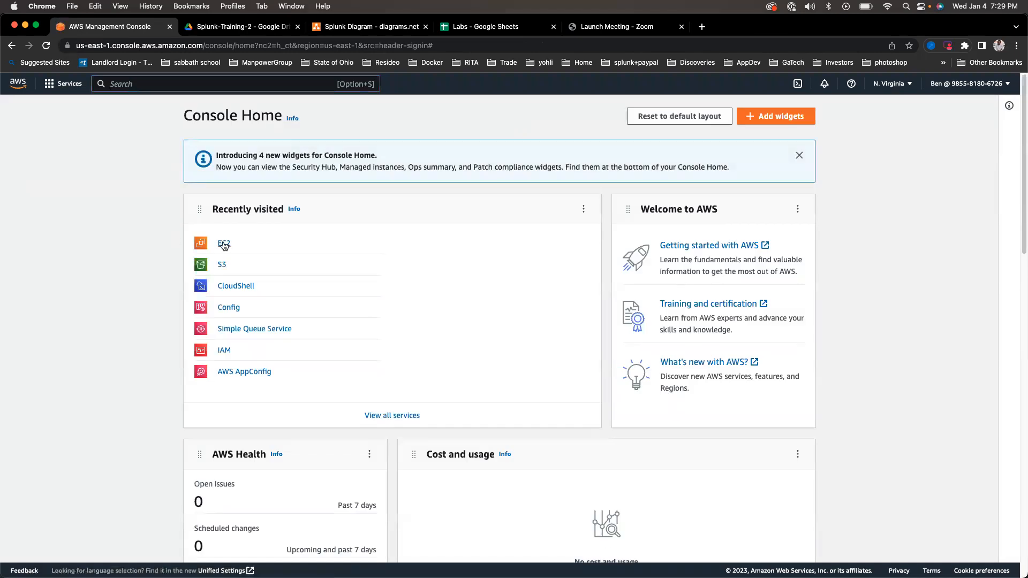
# Stop both running EC2 instances, my_first_instance and splunk_standalone_1.
pyautogui.click(224, 244)
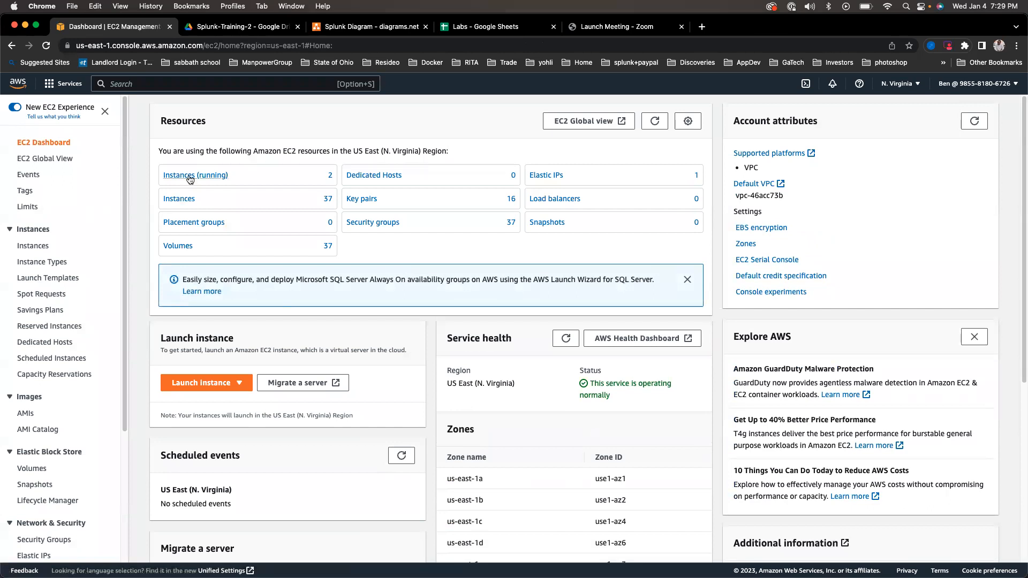
pyautogui.click(208, 175)
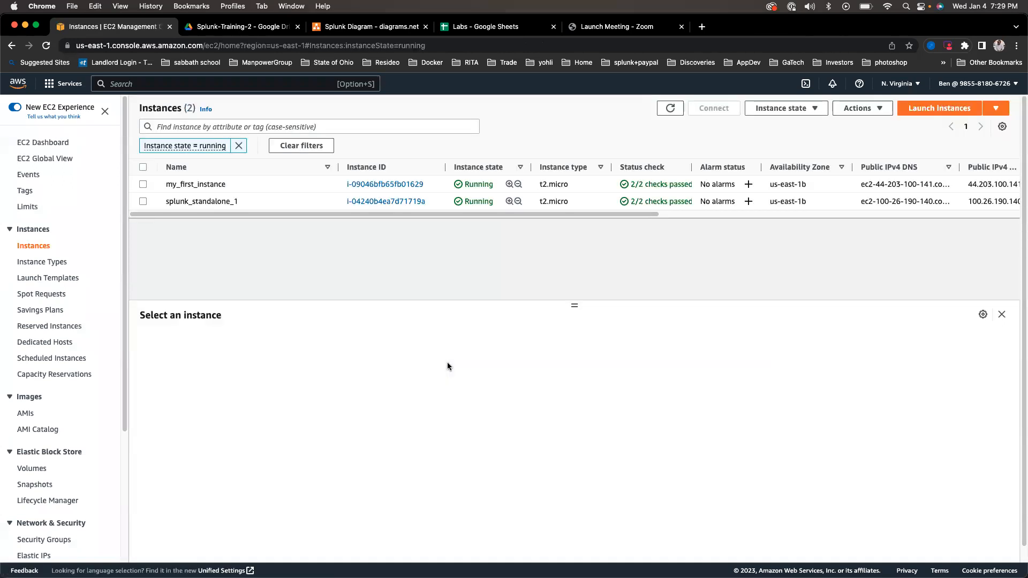
pyautogui.click(143, 166)
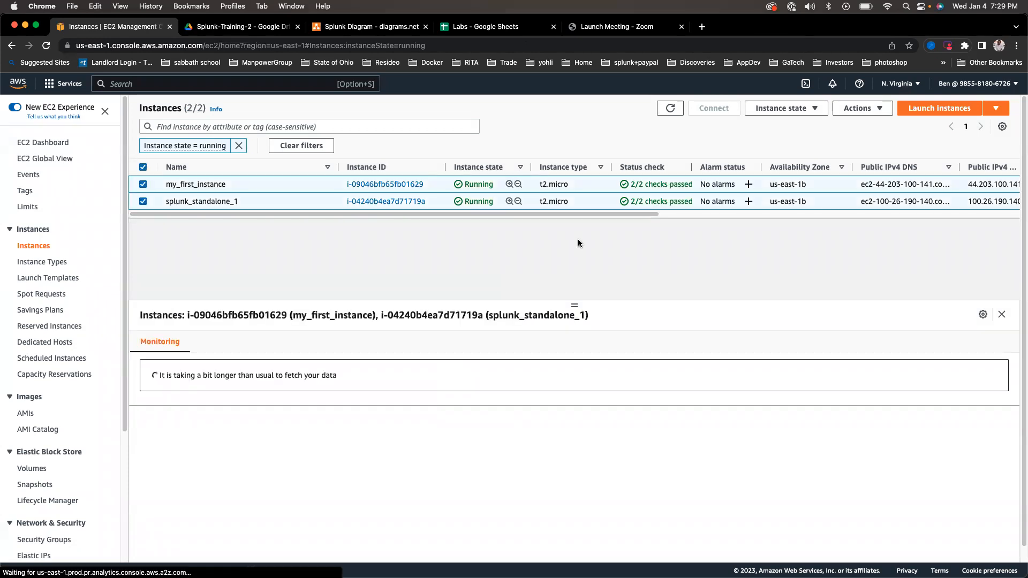
pyautogui.click(808, 111)
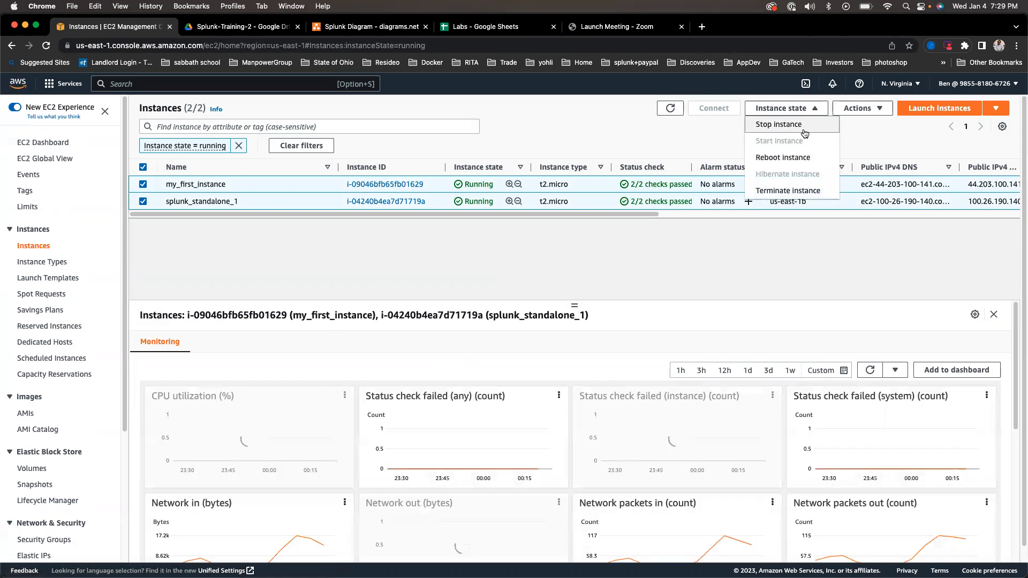
pyautogui.click(774, 125)
pyautogui.click(719, 378)
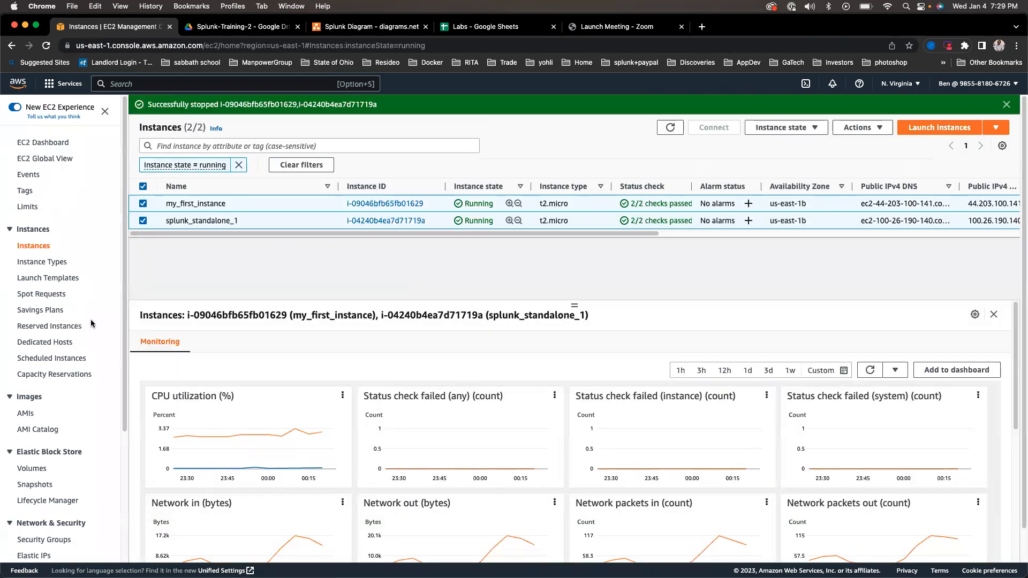
# Begin launching a new EC2 instance from the full instance list and name it bens_new_windows_uf.
pyautogui.scroll(-5, 85, 325)
pyautogui.scroll(5, 85, 326)
pyautogui.click(29, 247)
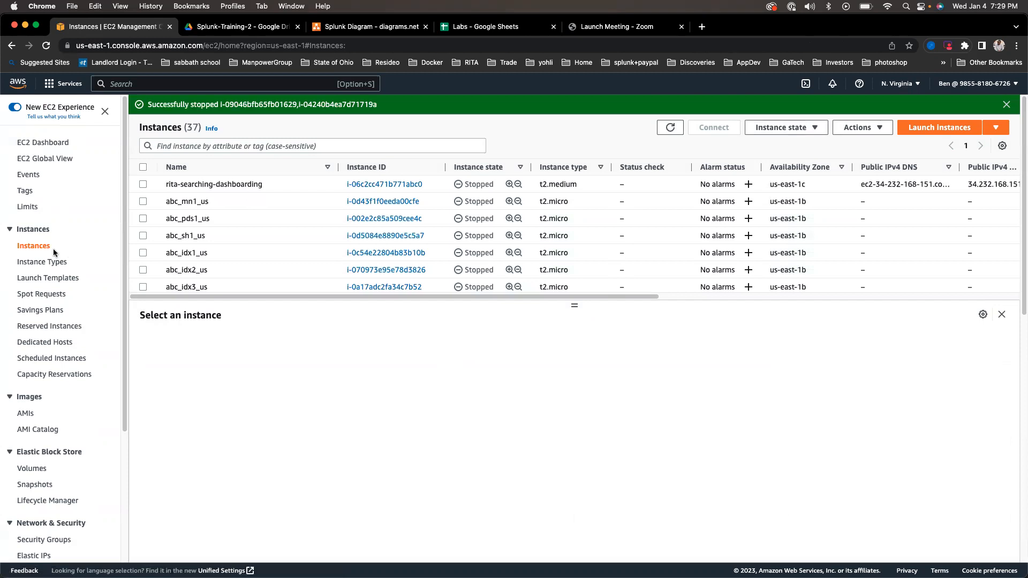
pyautogui.click(921, 127)
pyautogui.click(219, 257)
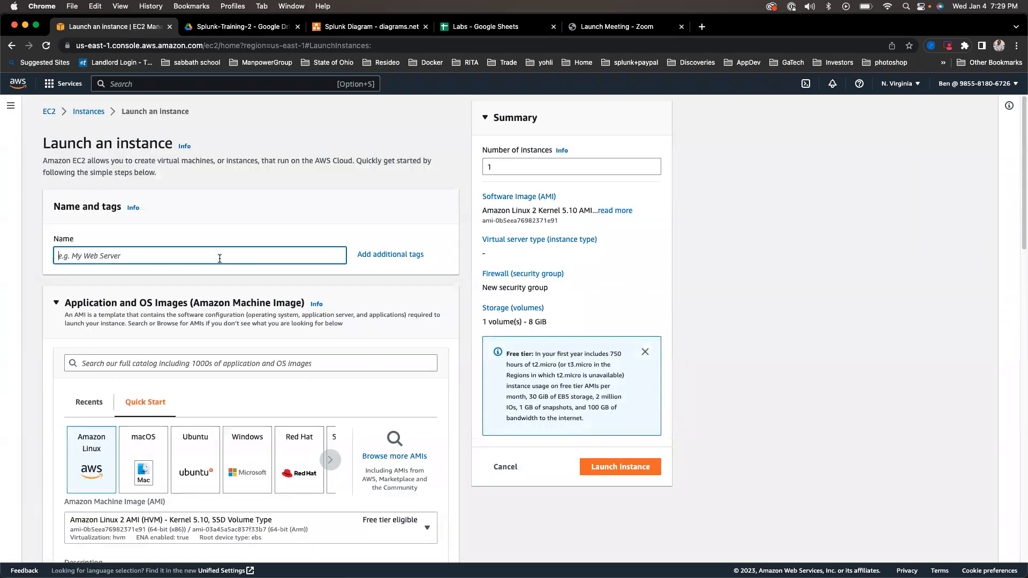
pyautogui.write('bens_new_windows_uf')
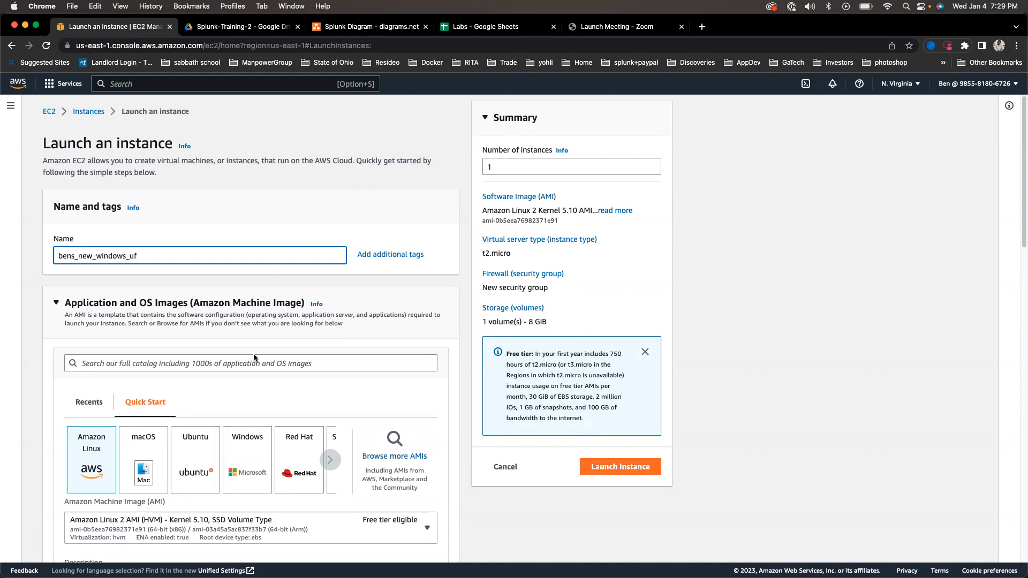
# Choose the Windows image for the instance and keep Microsoft Windows Server 2022 Base as the AMI.
pyautogui.scroll(-2, 253, 353)
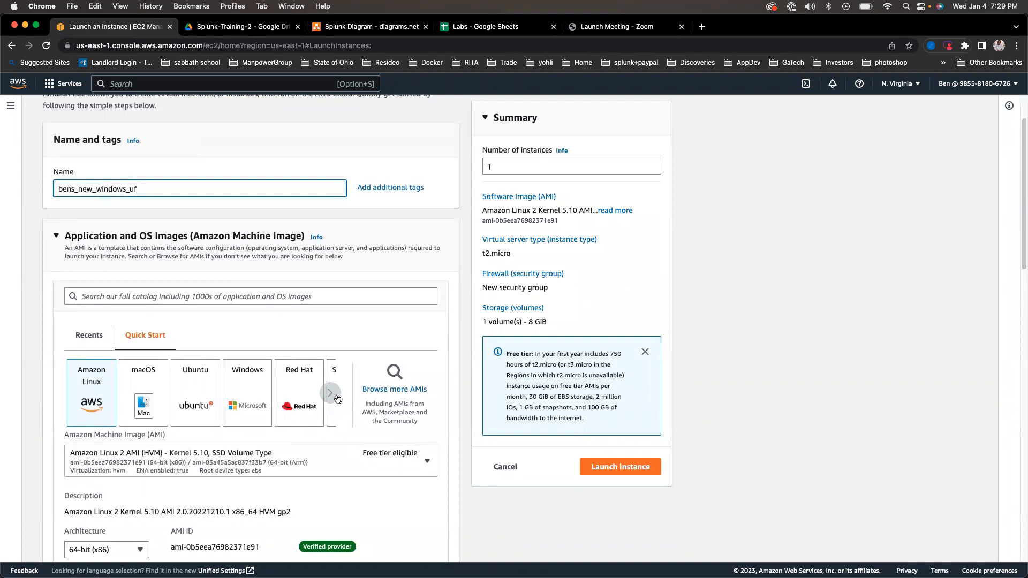
pyautogui.click(254, 389)
pyautogui.scroll(-1, 354, 474)
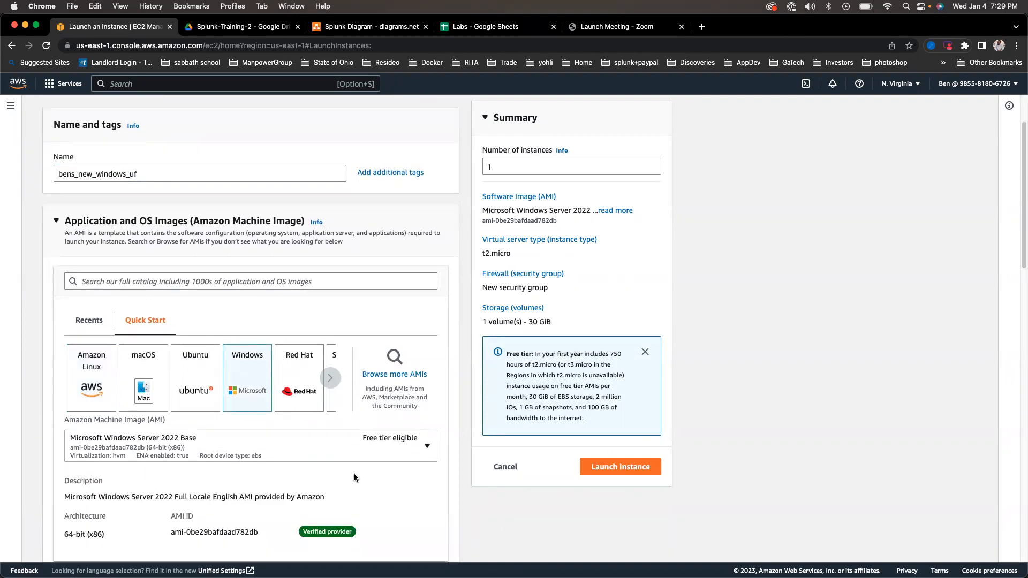
pyautogui.click(428, 445)
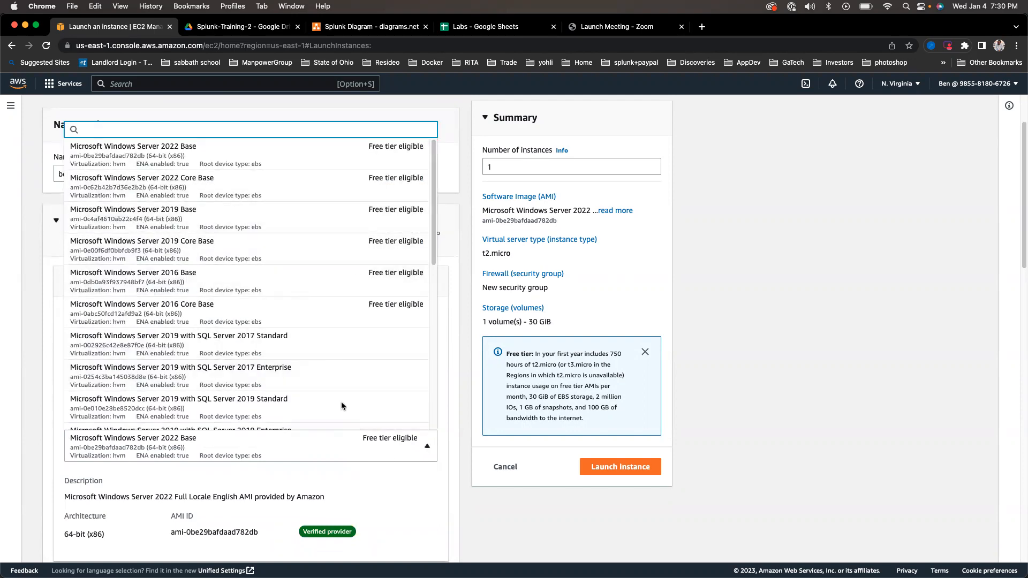
pyautogui.click(315, 451)
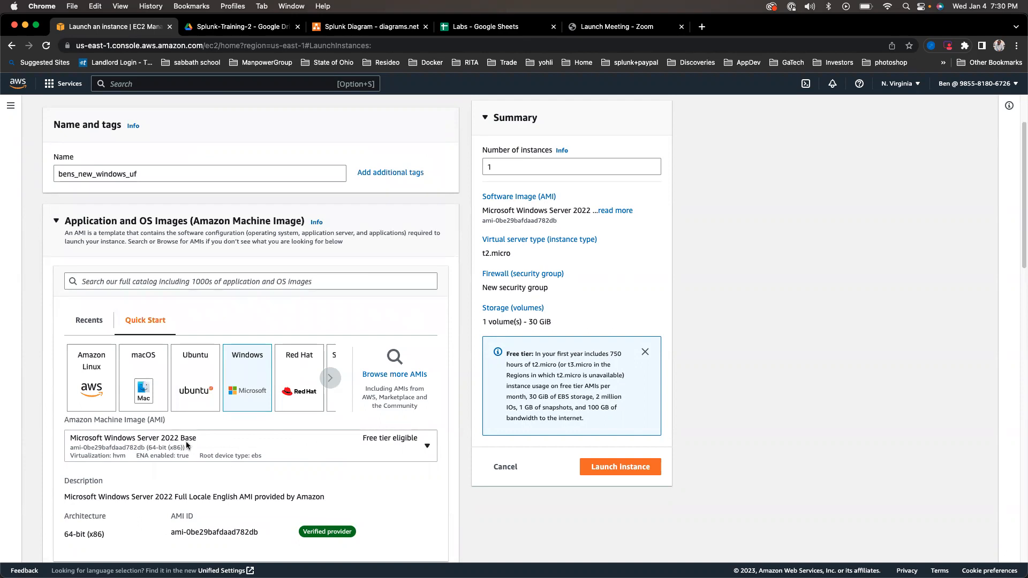
pyautogui.scroll(-2, 225, 407)
pyautogui.scroll(-2, 271, 368)
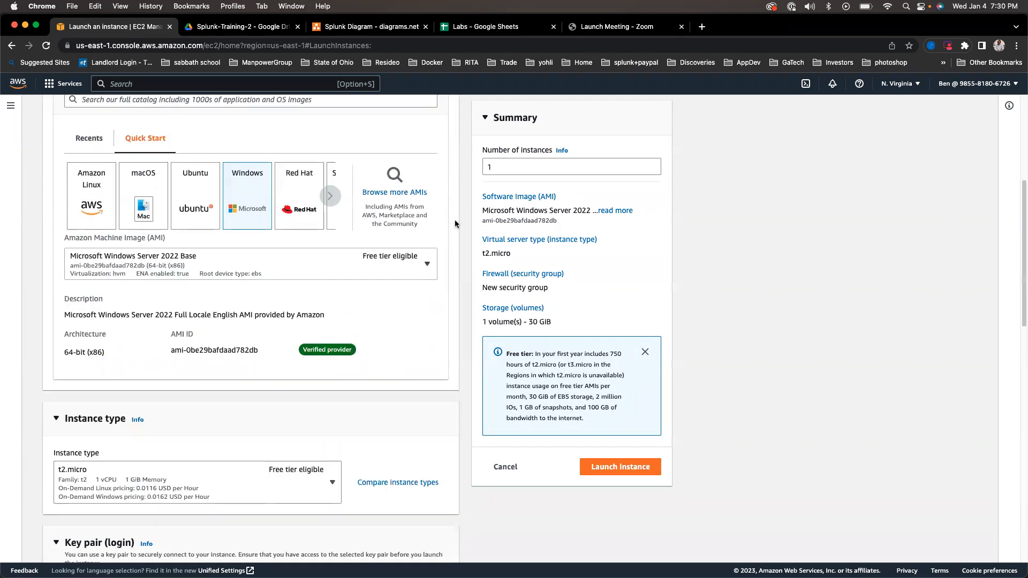
pyautogui.scroll(-5, 362, 341)
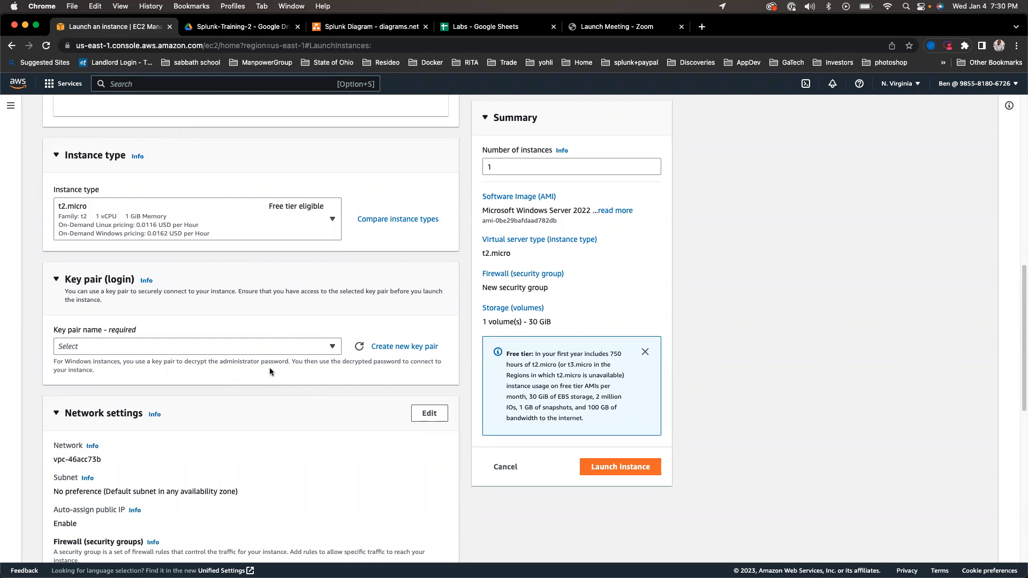
pyautogui.click(196, 346)
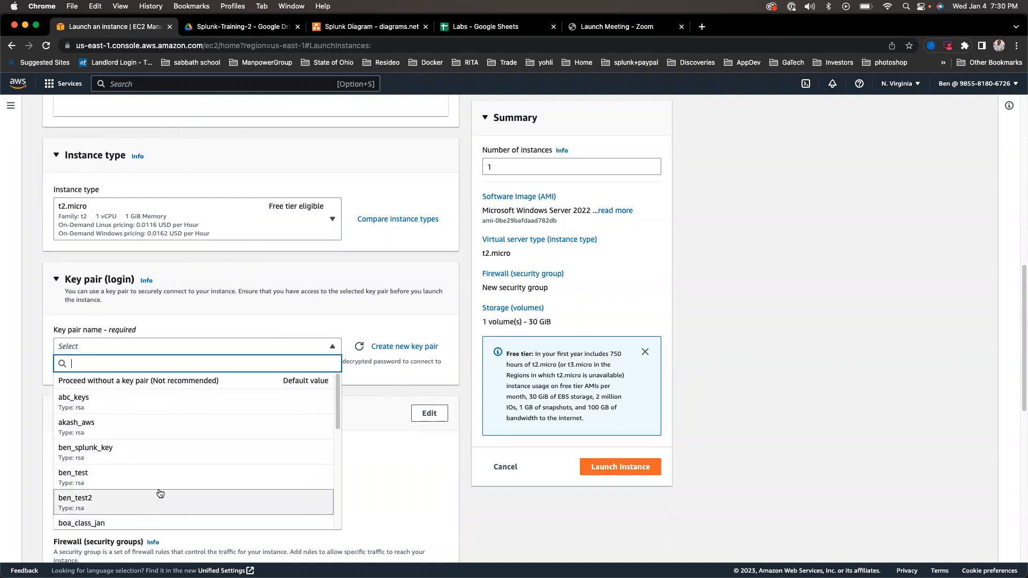
pyautogui.scroll(-3, 166, 498)
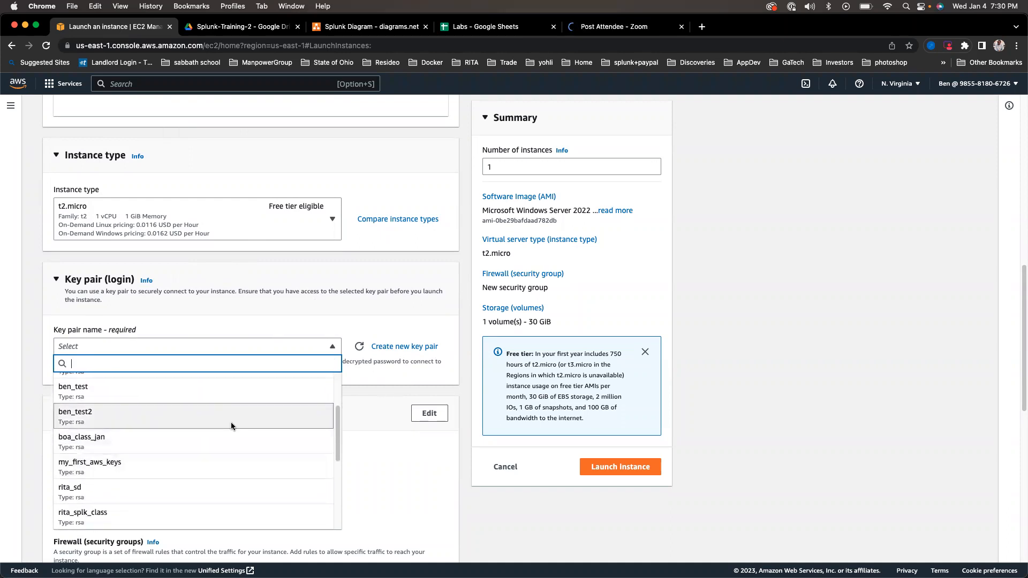
pyautogui.click(376, 391)
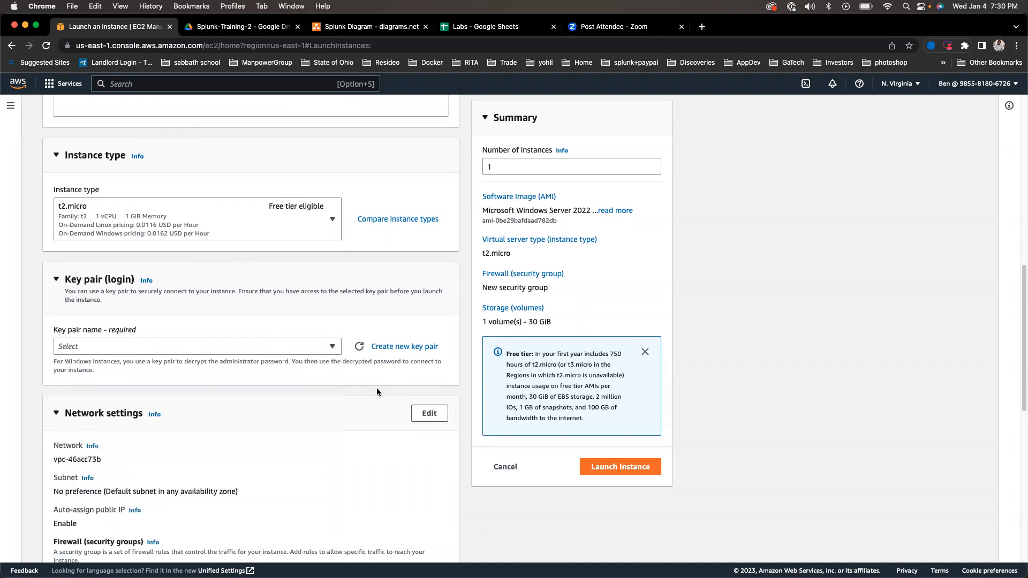
# Create a new key pair named windows_new with the .pem private key file format for the instance.
pyautogui.click(384, 347)
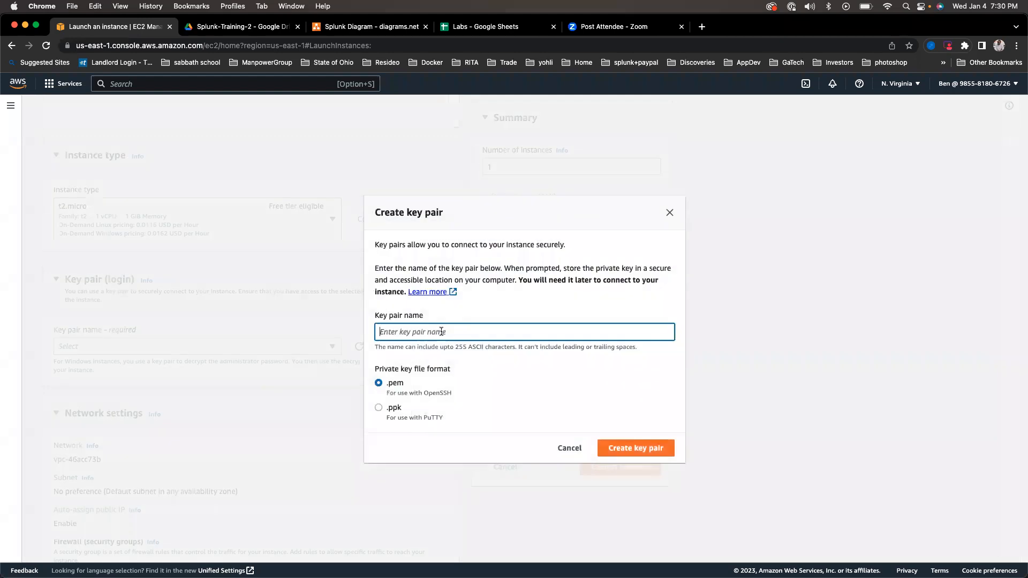
pyautogui.write('windows_new')
pyautogui.click(616, 448)
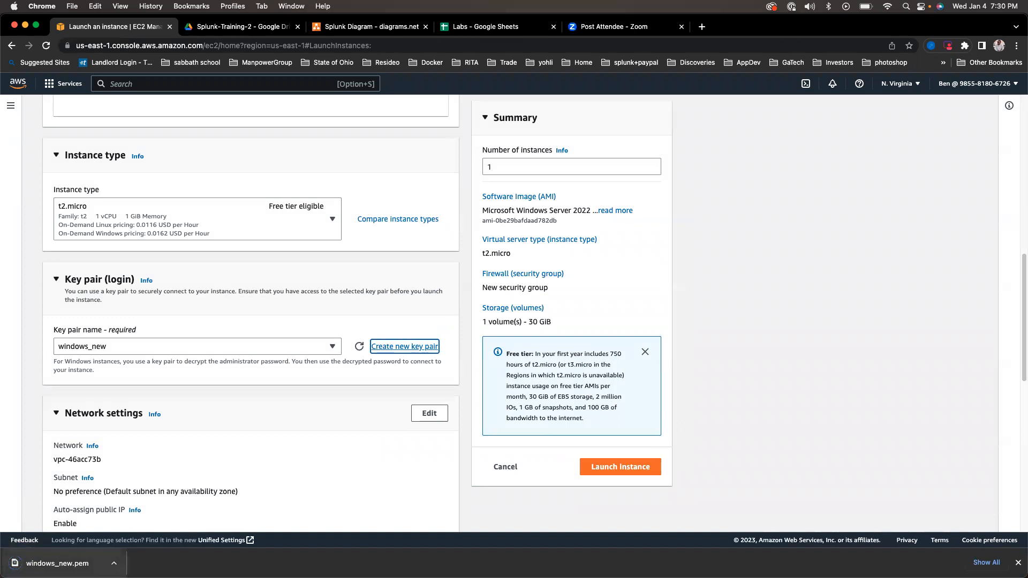
pyautogui.scroll(-1, 83, 528)
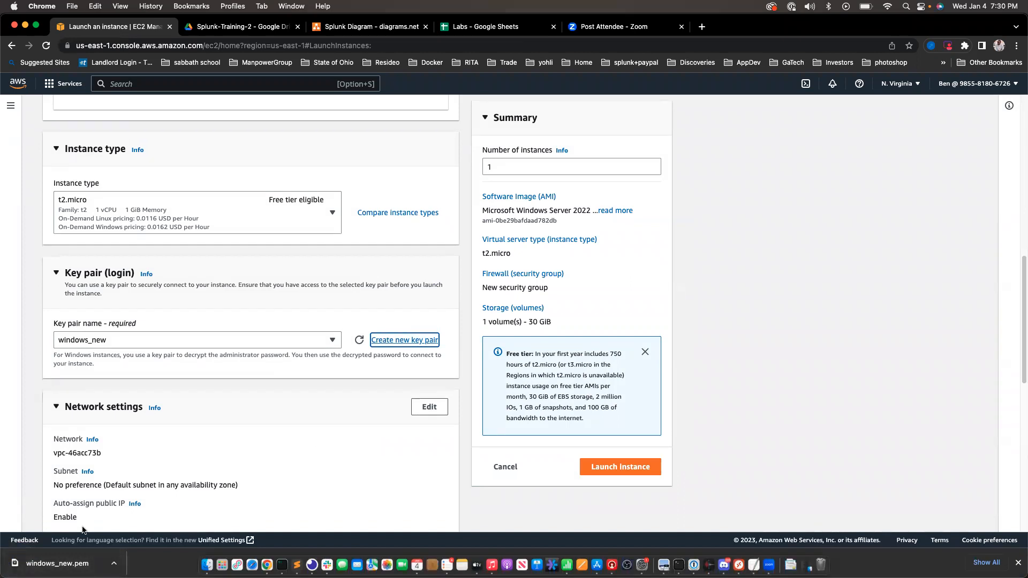
pyautogui.scroll(-5, 249, 412)
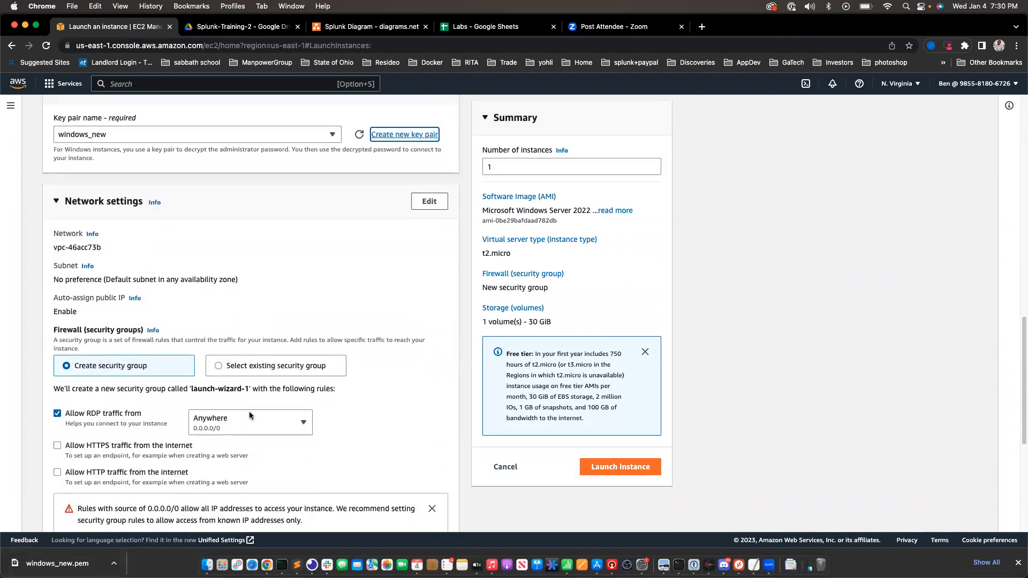
pyautogui.click(220, 365)
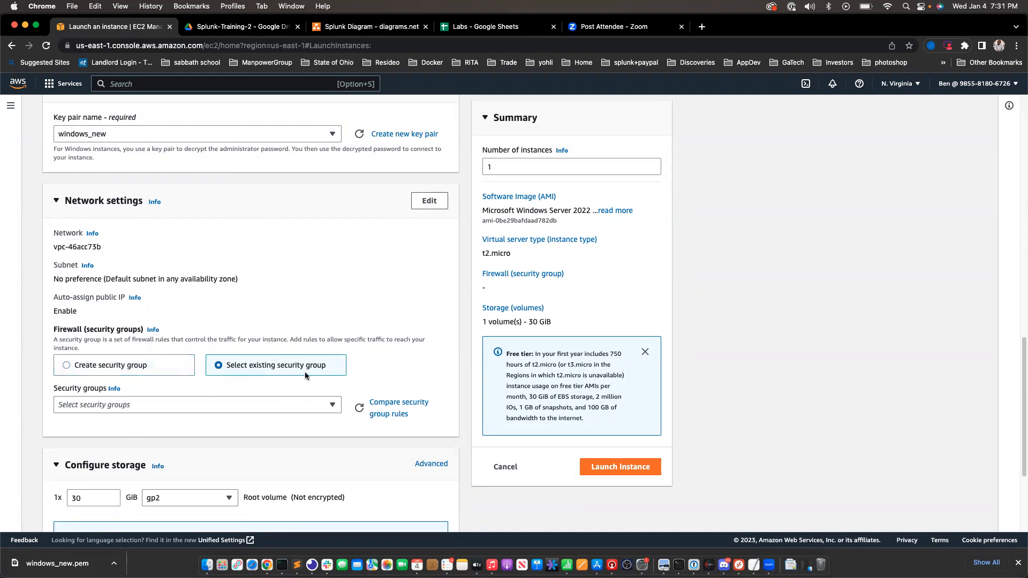
pyautogui.click(257, 406)
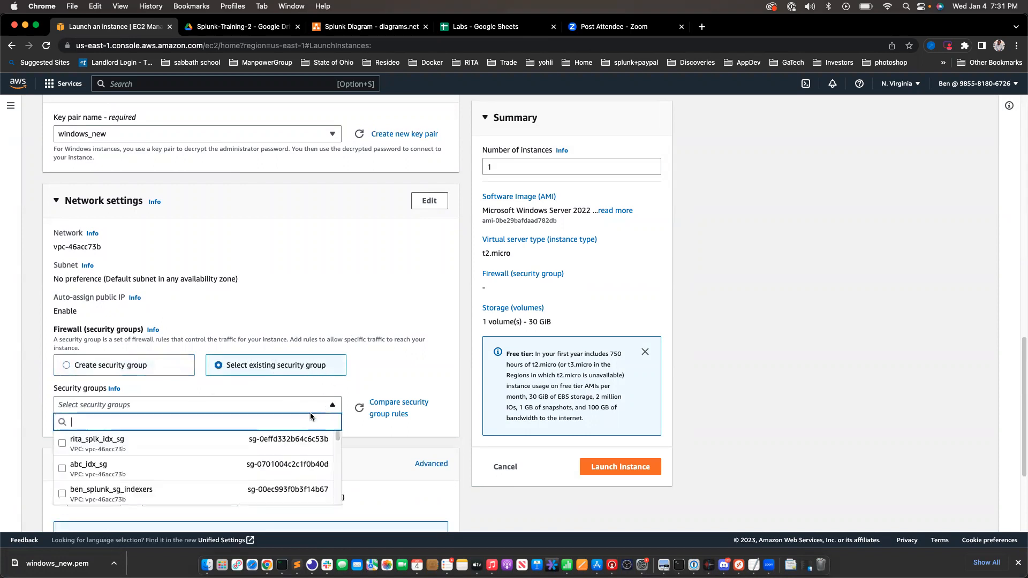
pyautogui.scroll(-3, 237, 485)
pyautogui.scroll(3, 232, 486)
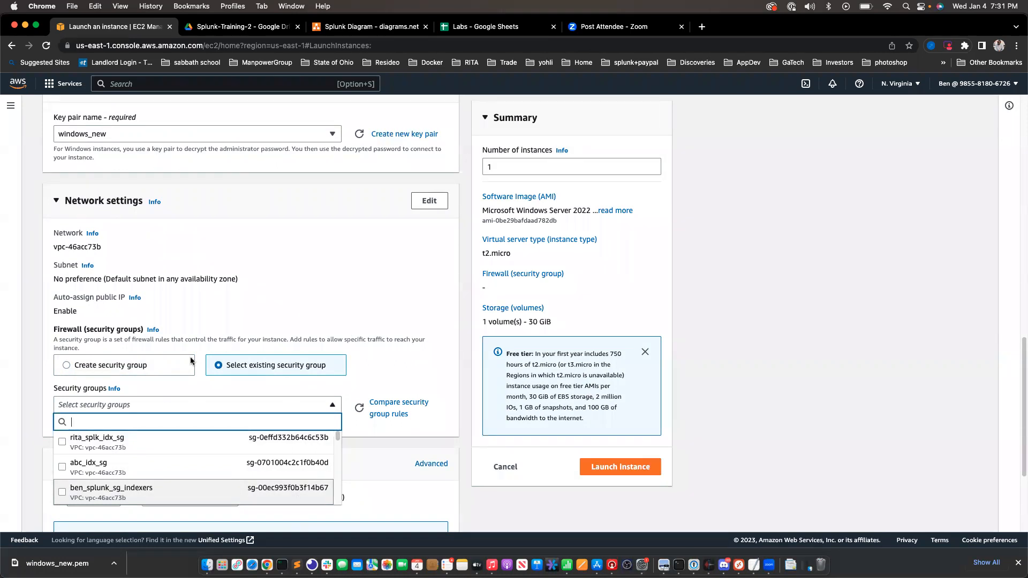
pyautogui.scroll(-2, 153, 460)
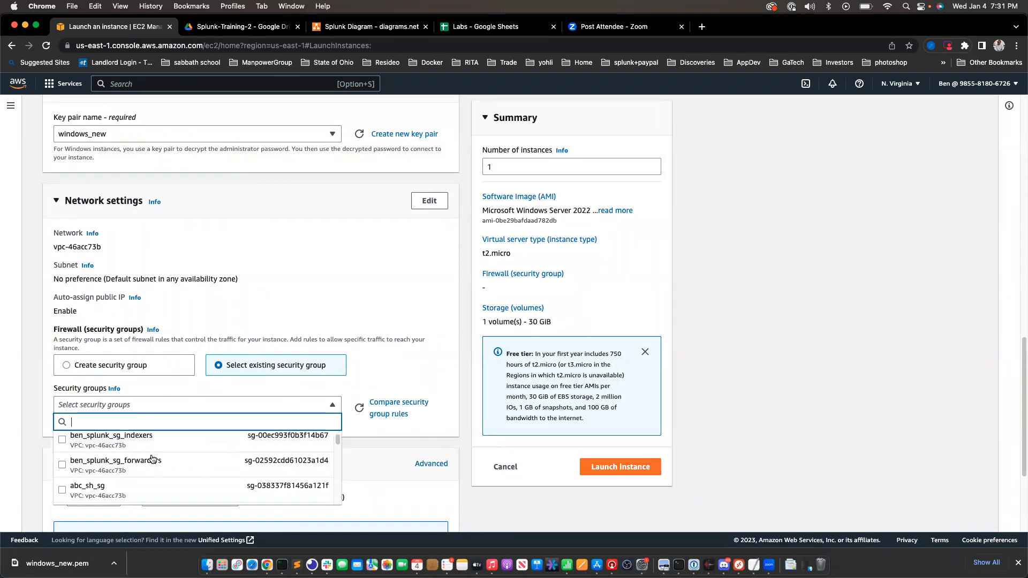
pyautogui.scroll(-1, 153, 459)
pyautogui.scroll(-3, 162, 503)
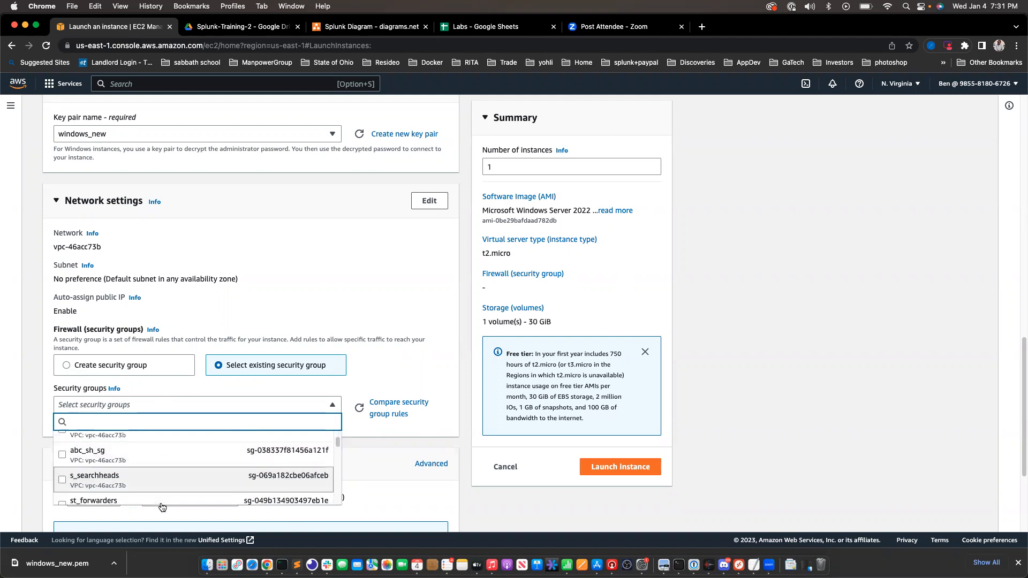
pyautogui.click(69, 364)
# Edit the network settings and set both the new security group's name and description to windows_new.
pyautogui.scroll(-3, 282, 448)
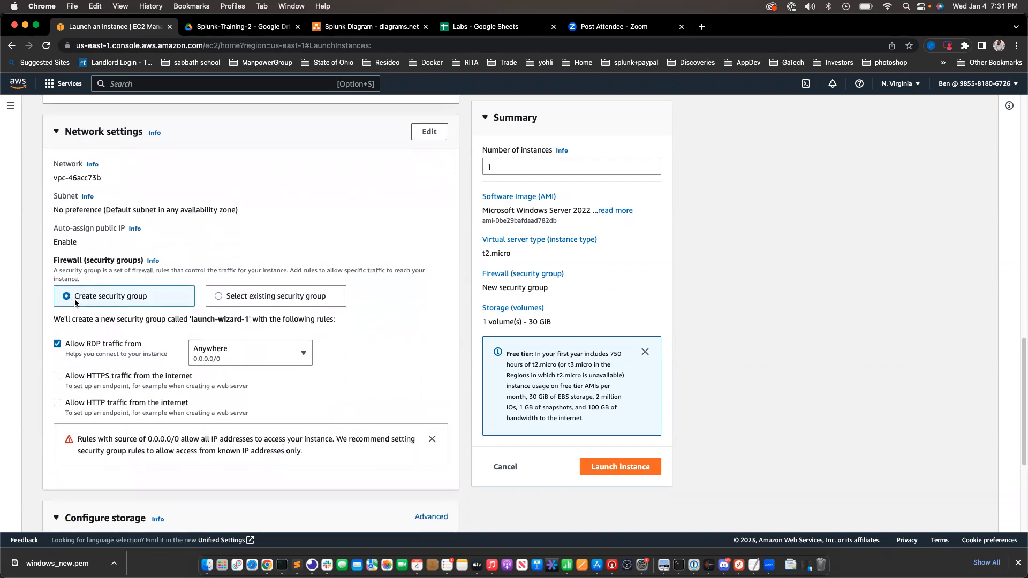
pyautogui.click(429, 132)
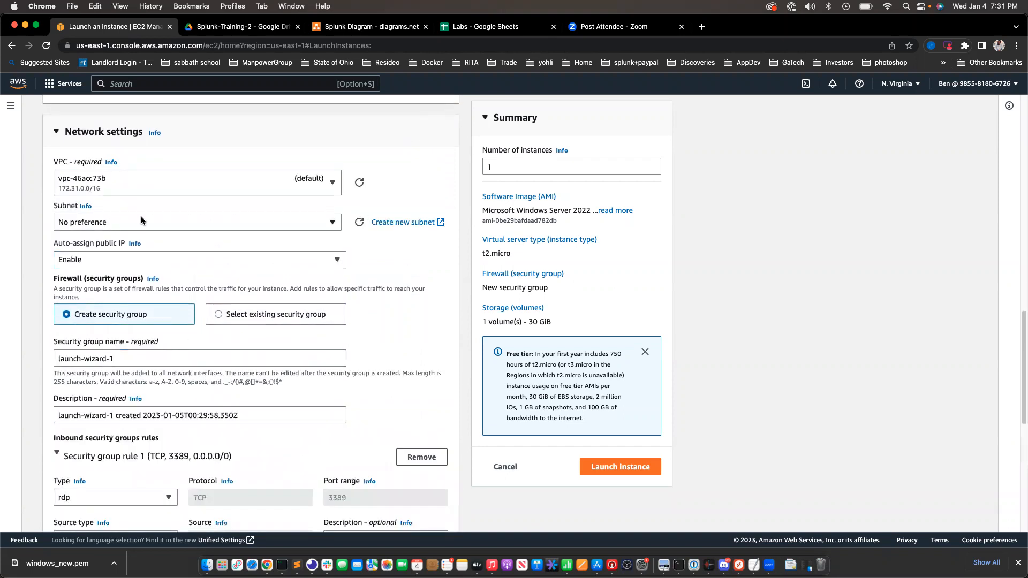
pyautogui.click(138, 361)
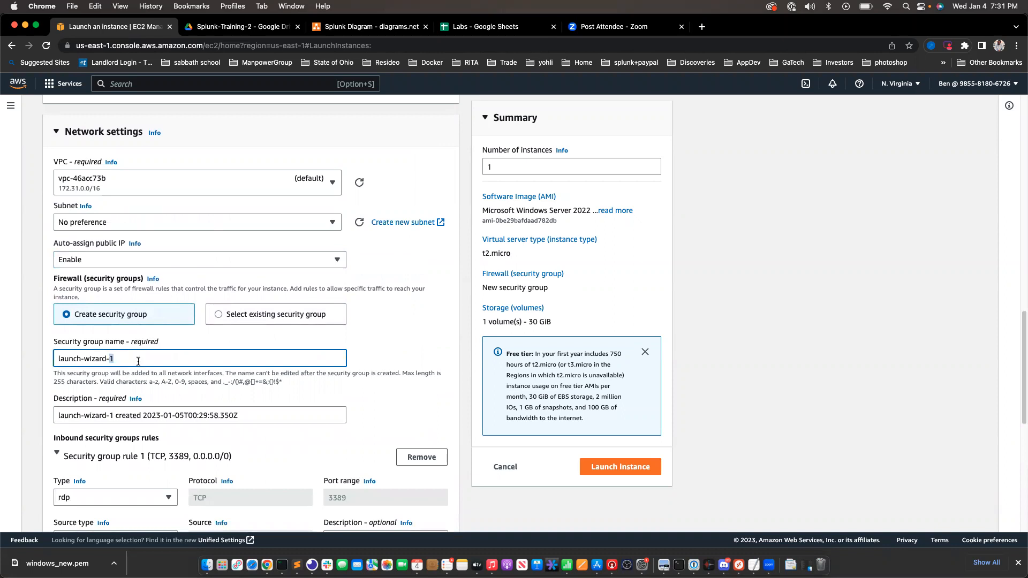
pyautogui.press('super+a')
pyautogui.write('windows_new')
pyautogui.click(129, 416)
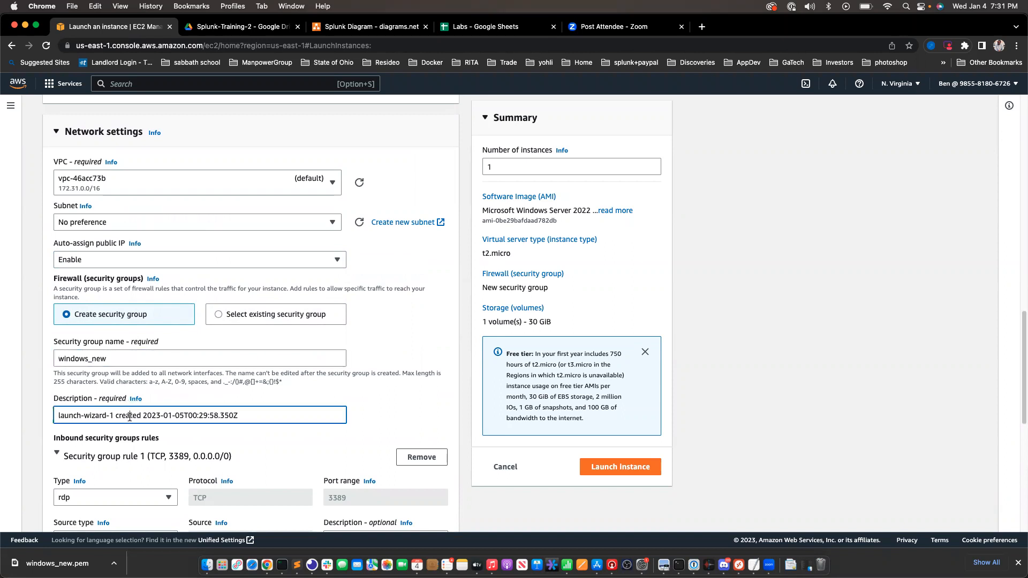
pyautogui.tripleClick(130, 416)
pyautogui.write('windows_new')
# Review the inbound RDP rule, root volume size, instance name, AMI, instance type and key pair before launching.
pyautogui.scroll(-3, 181, 471)
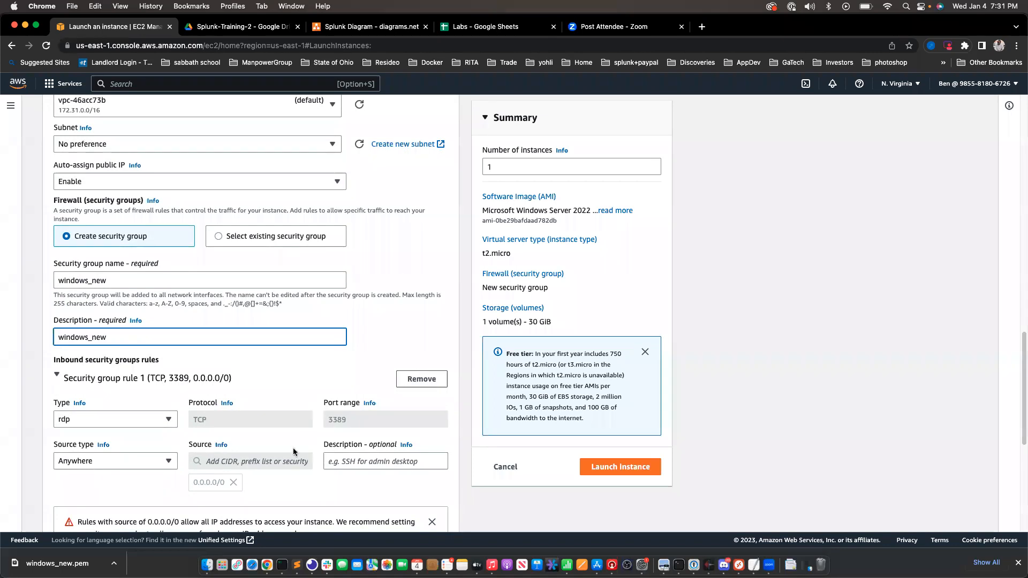
pyautogui.scroll(-3, 316, 462)
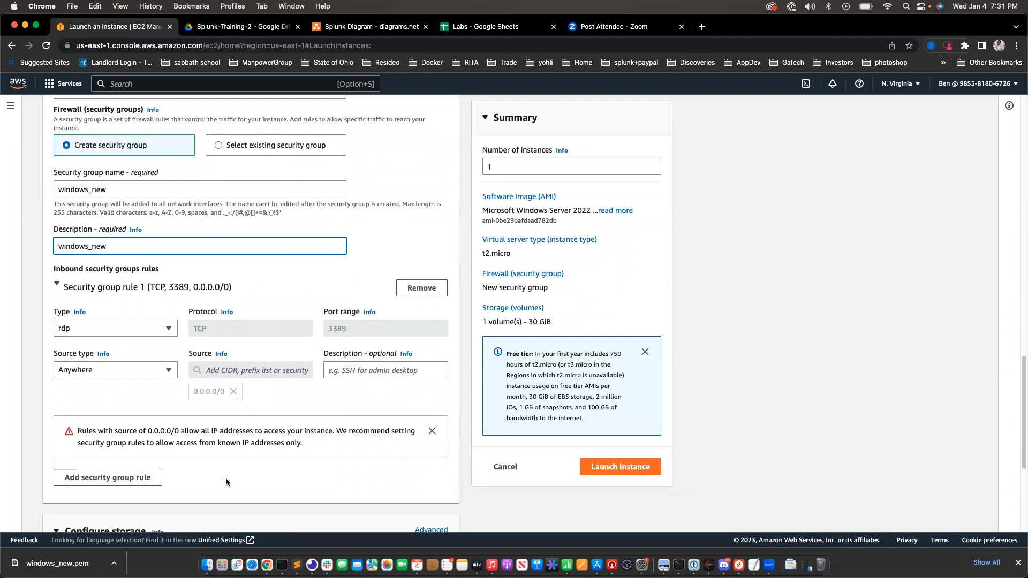
pyautogui.scroll(-2, 256, 459)
pyautogui.scroll(-5, 358, 378)
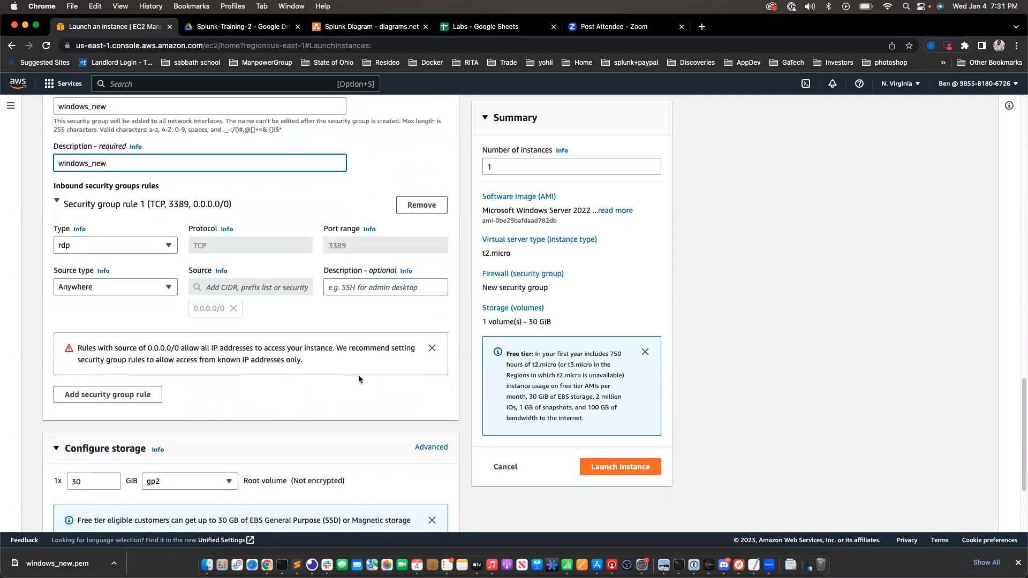
pyautogui.click(88, 332)
pyautogui.doubleClick(88, 332)
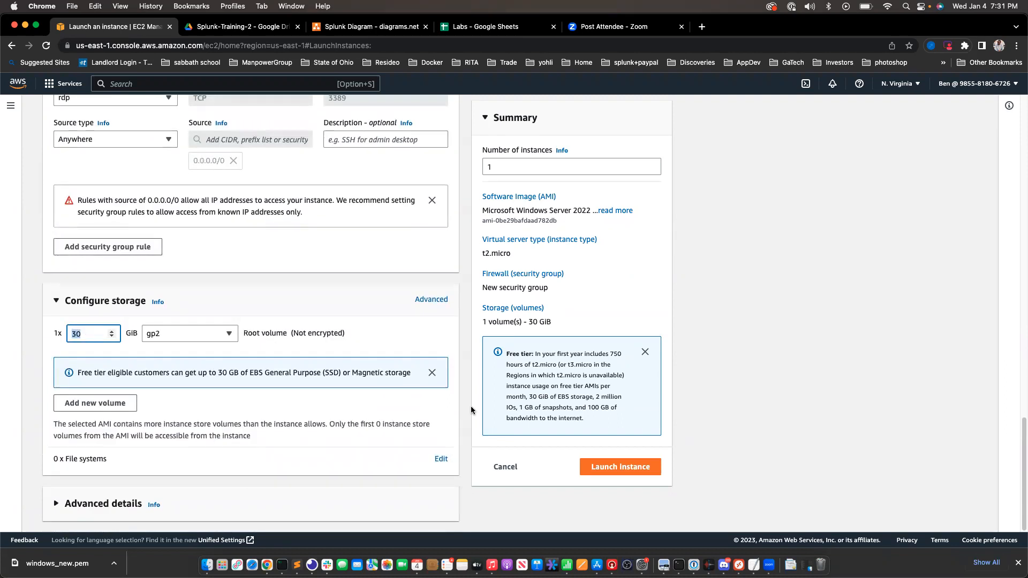
pyautogui.scroll(20, 263, 298)
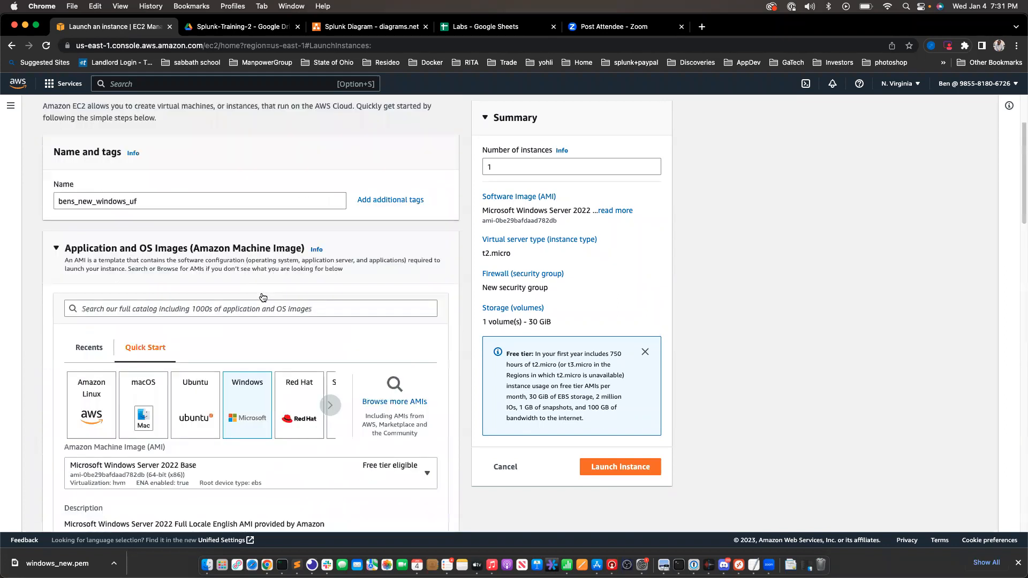
pyautogui.scroll(2, 262, 297)
pyautogui.moveTo(152, 254); pyautogui.dragTo(22, 258)
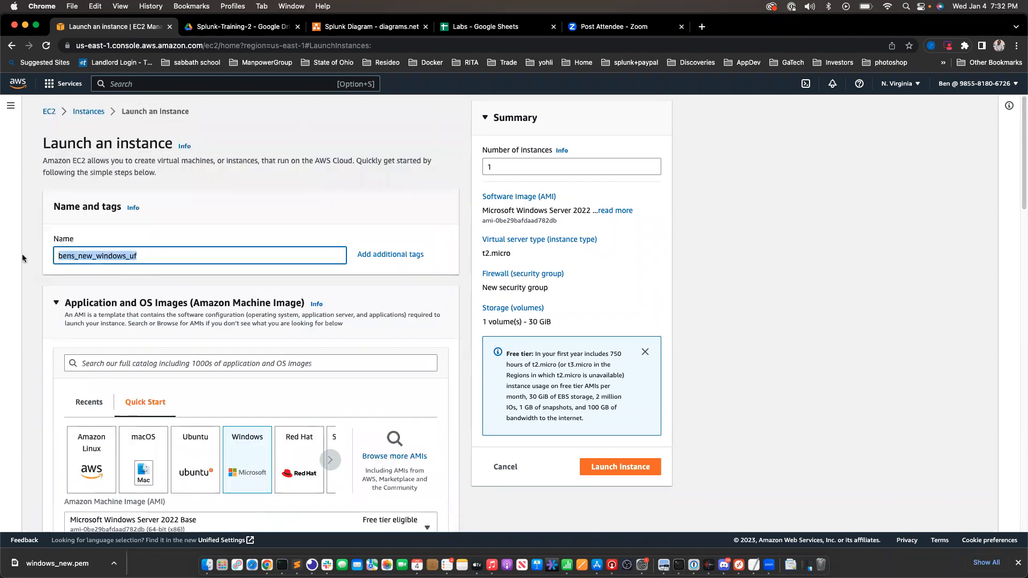
pyautogui.scroll(-5, 149, 331)
pyautogui.scroll(-4, 262, 375)
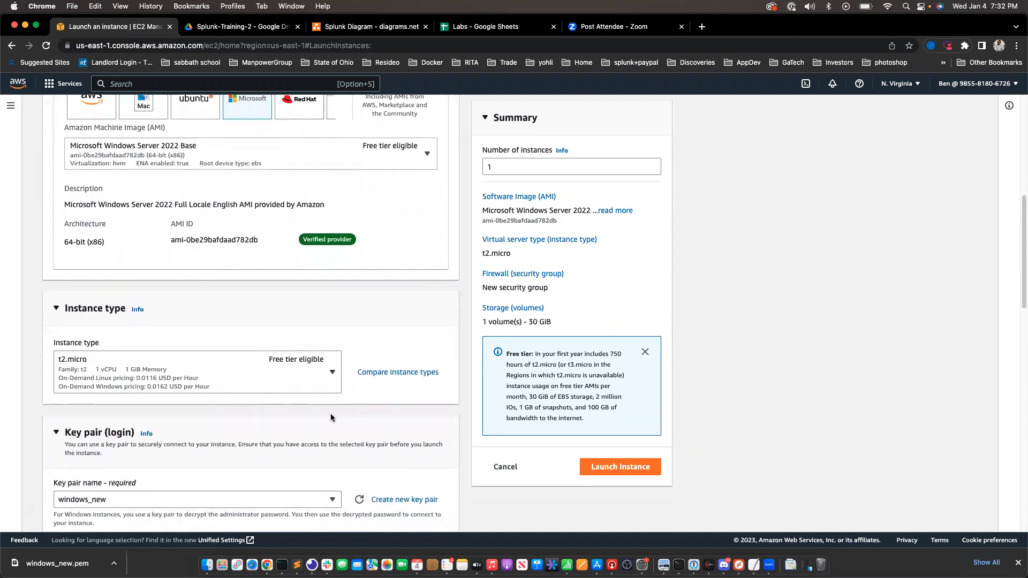
pyautogui.scroll(-5, 330, 418)
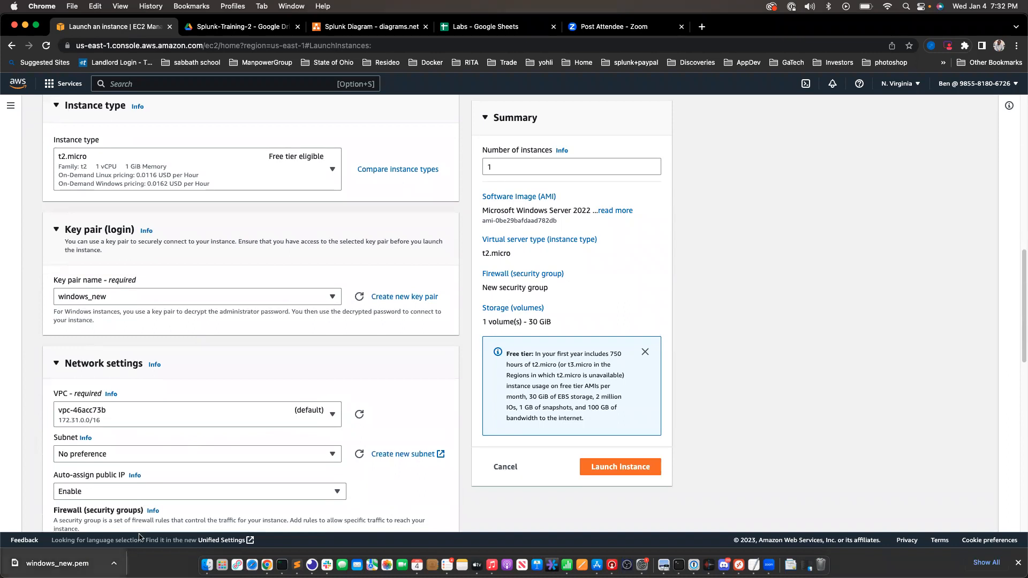
# Show the downloaded windows_new.pem in Finder, move it to the Desktop folder and return to the launch form in Chrome.
pyautogui.click(114, 564)
pyautogui.click(140, 532)
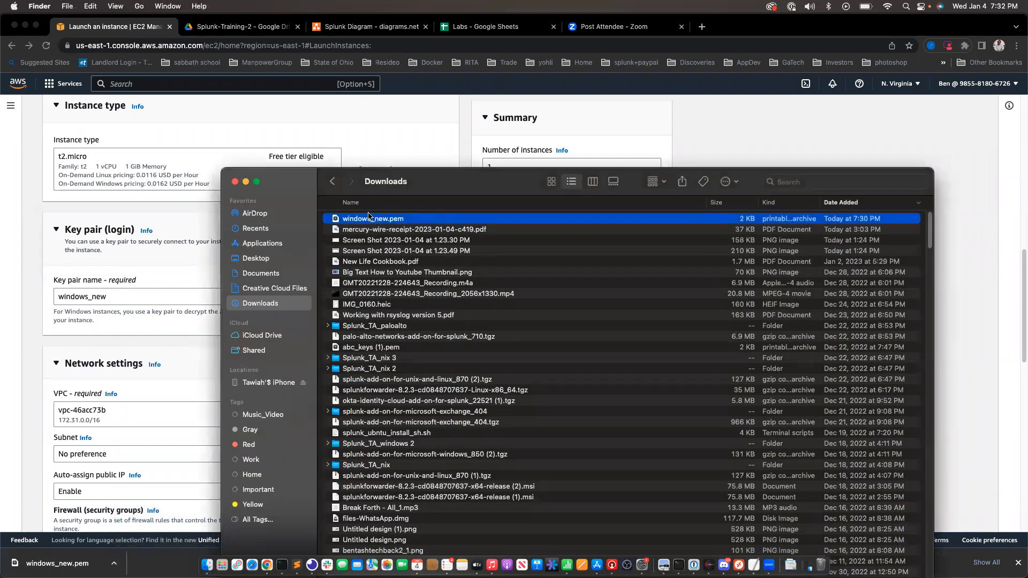
pyautogui.moveTo(358, 220); pyautogui.dragTo(256, 262)
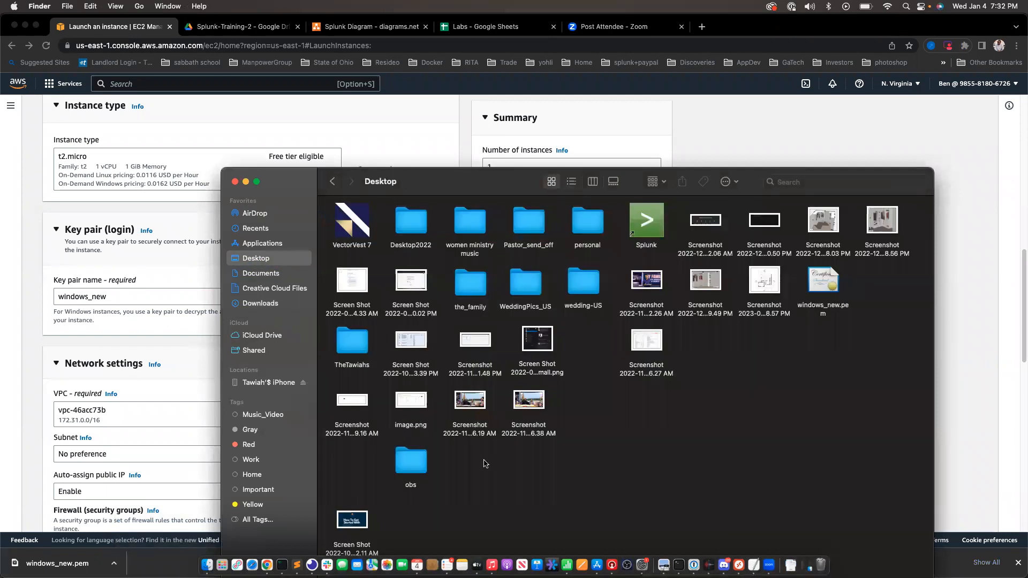
pyautogui.rightClick(625, 452)
pyautogui.click(589, 463)
pyautogui.click(742, 135)
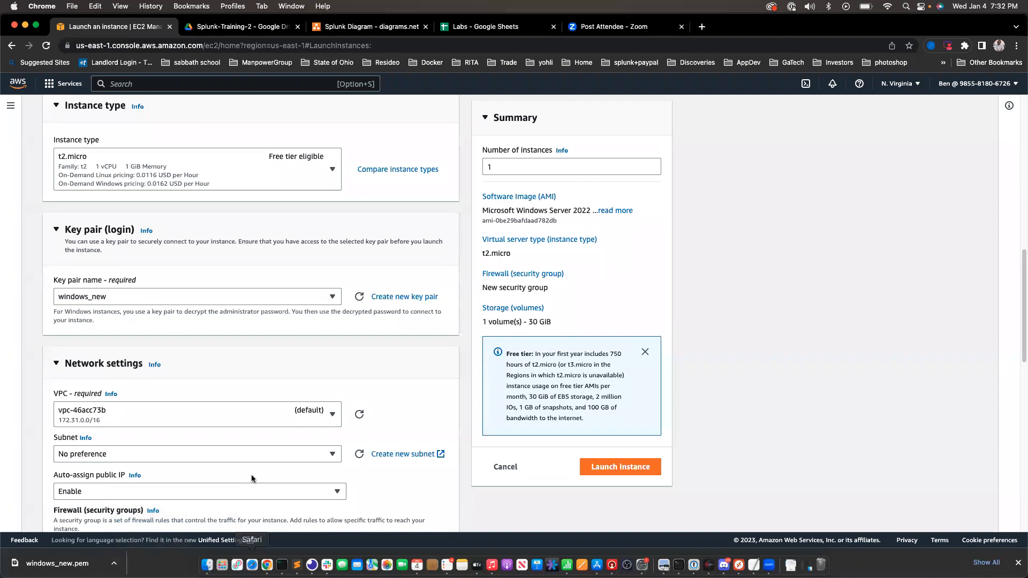
# Launch the configured Windows instance and expand its launch log.
pyautogui.scroll(-3, 252, 477)
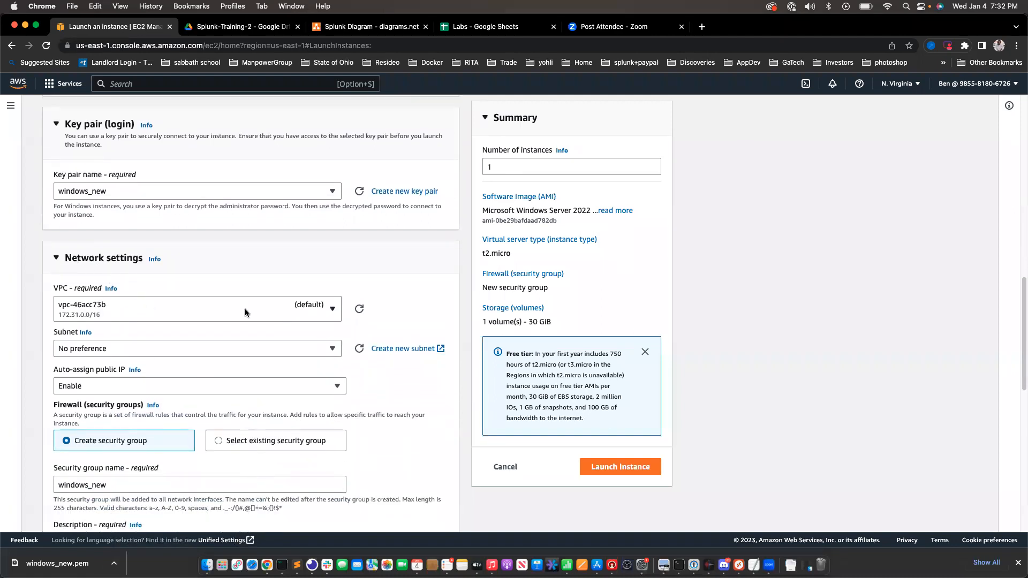
pyautogui.scroll(-1, 230, 362)
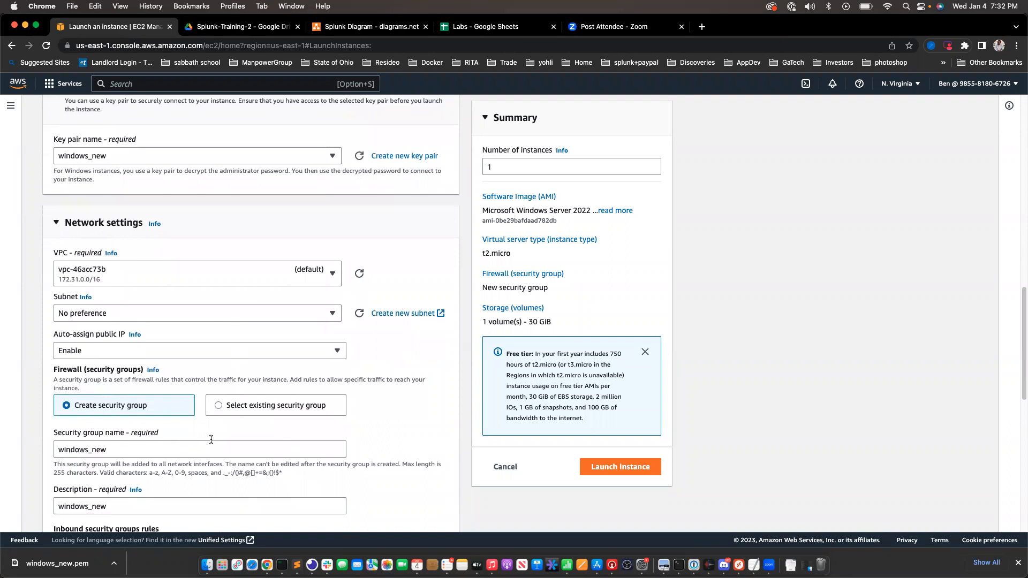
pyautogui.scroll(-3, 160, 407)
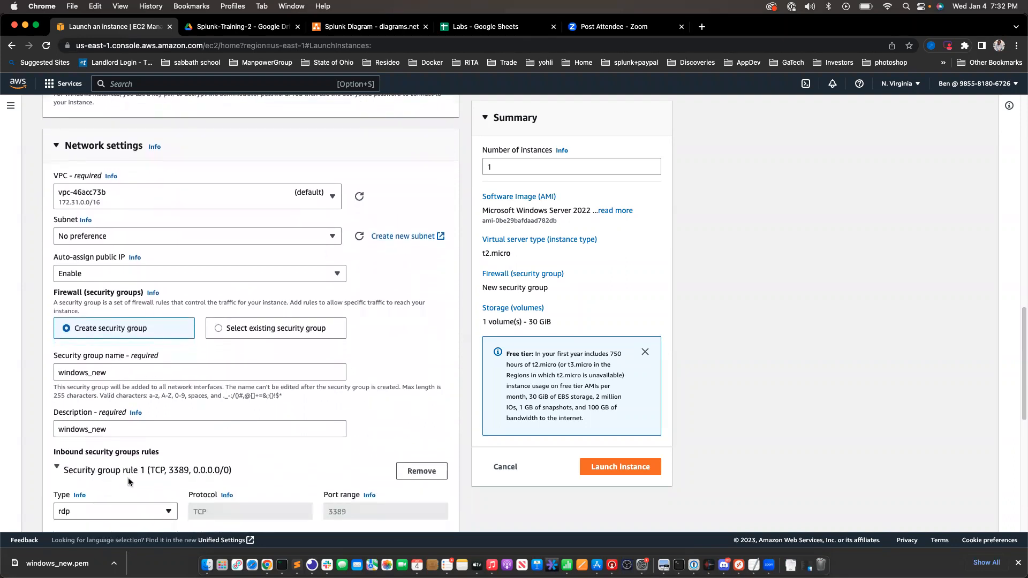
pyautogui.scroll(-10, 159, 390)
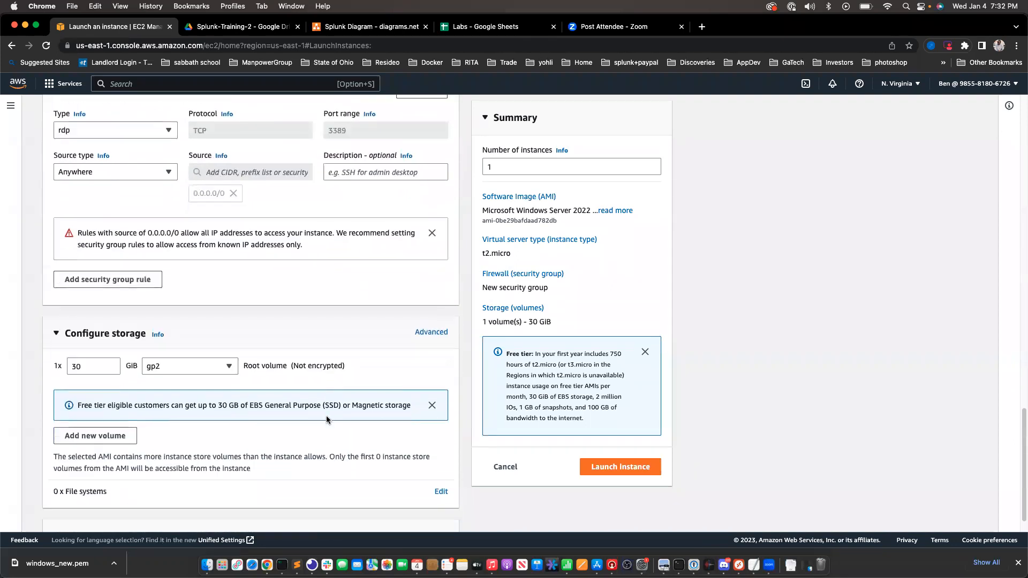
pyautogui.click(618, 474)
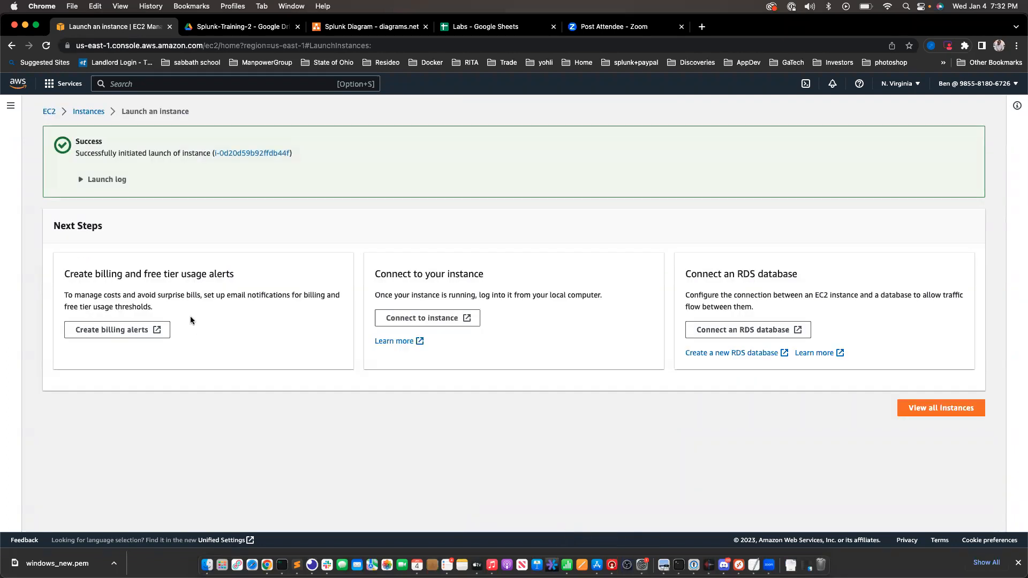
pyautogui.click(79, 180)
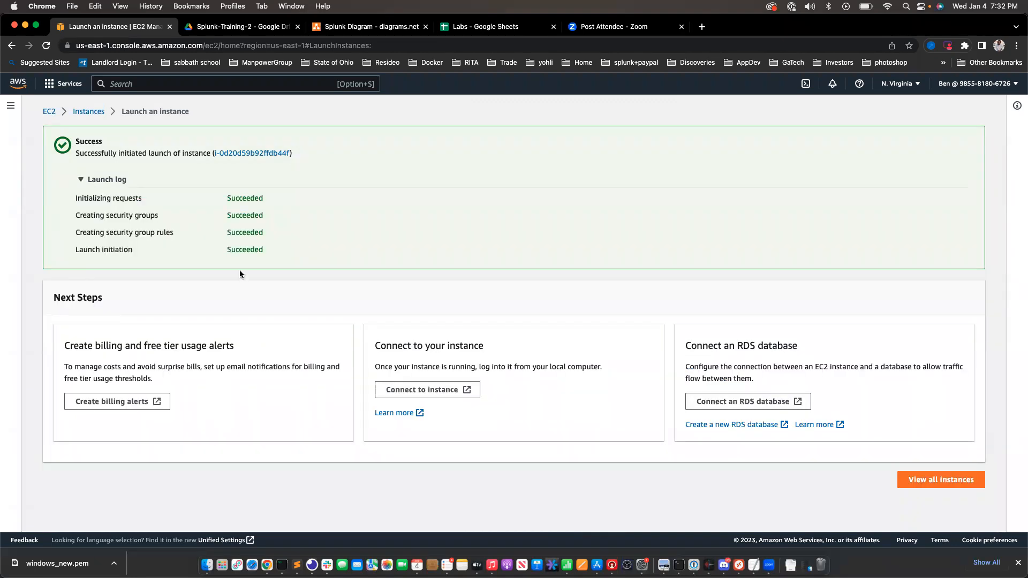
# Show all instances, filter the list by "windows" and select bens_new_windows_uf.
pyautogui.click(955, 481)
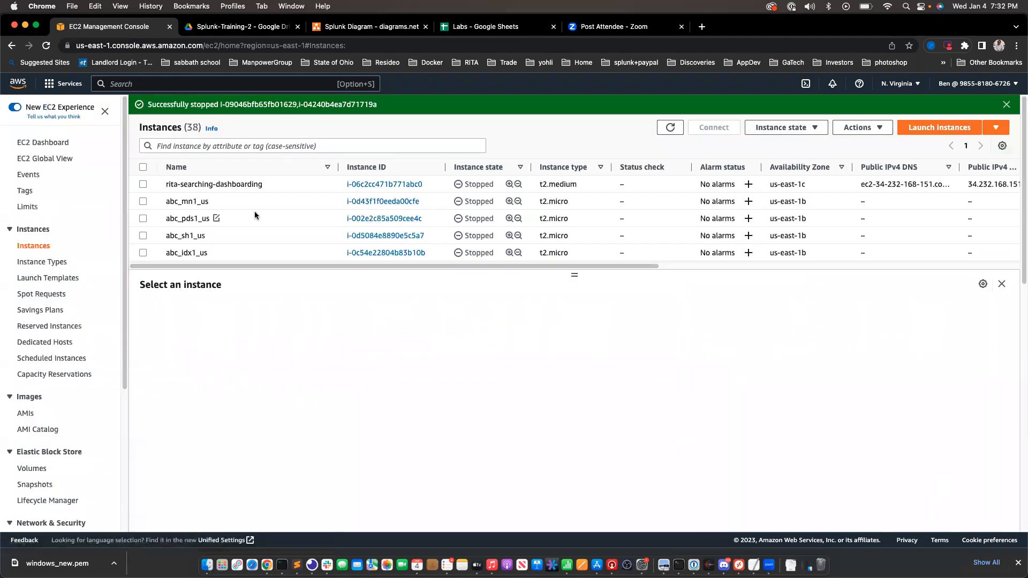
pyautogui.scroll(-5, 255, 211)
pyautogui.click(248, 126)
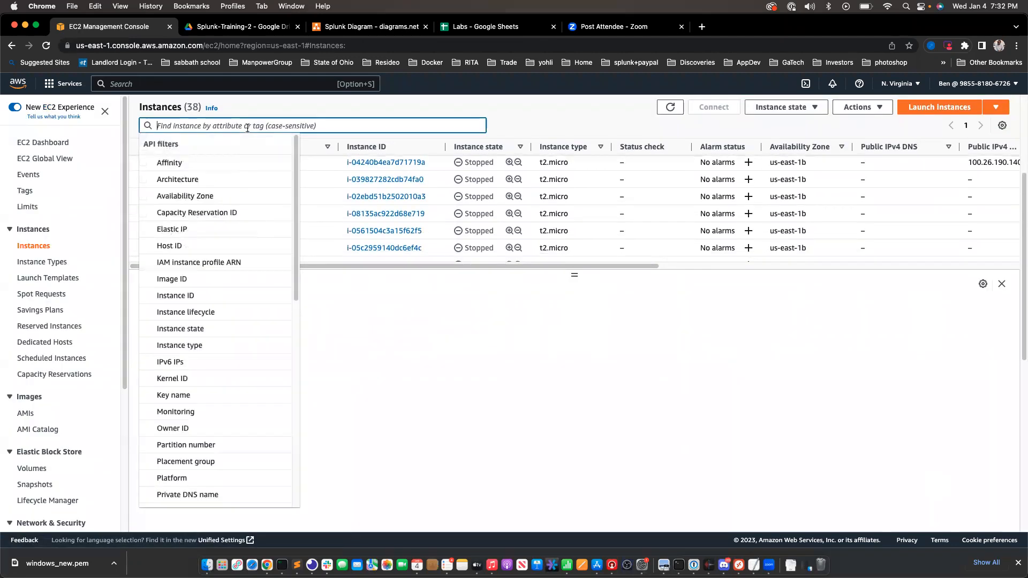
pyautogui.write('windows')
pyautogui.press('Return')
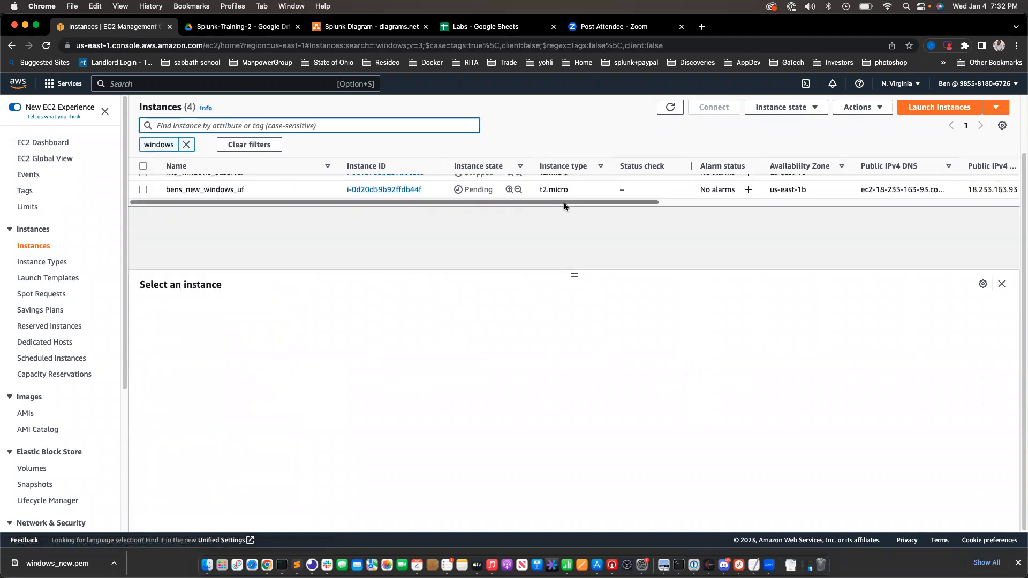
pyautogui.click(217, 234)
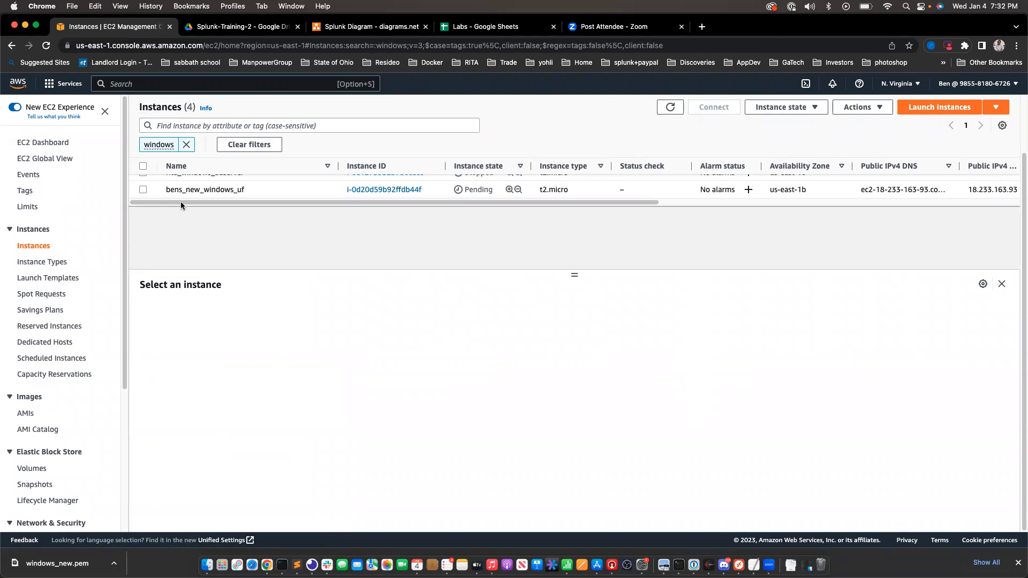
pyautogui.click(451, 186)
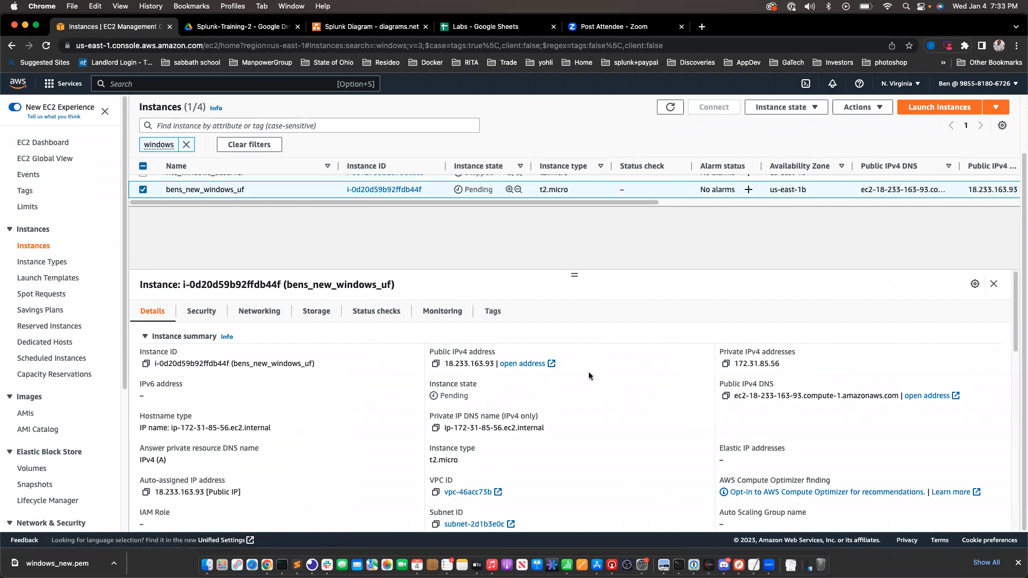
# Look at the saved PCs in Microsoft Remote Desktop, return to Chrome, and reselect bens_new_windows_uf in the refreshed instance list.
pyautogui.click(739, 565)
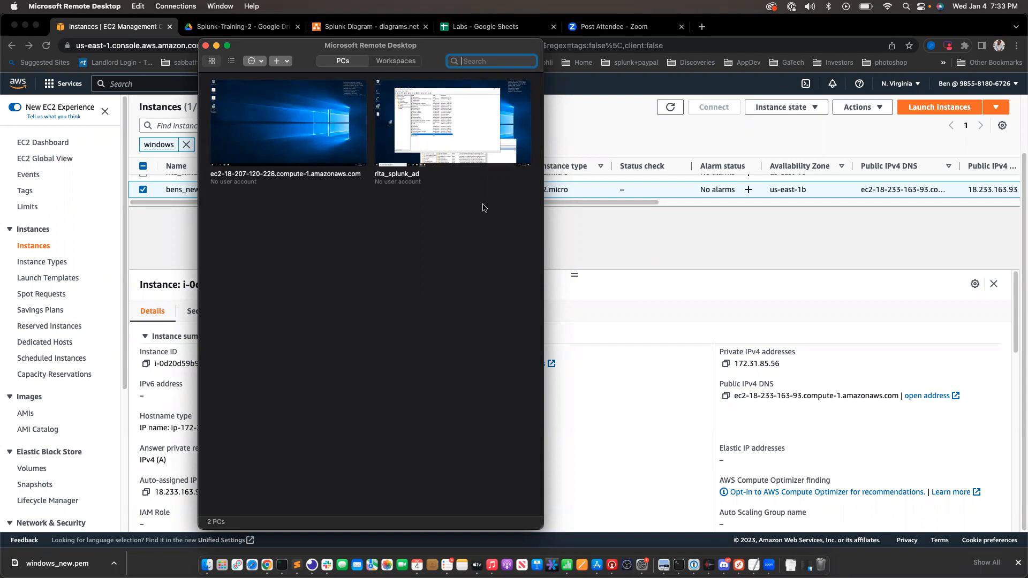
pyautogui.click(564, 236)
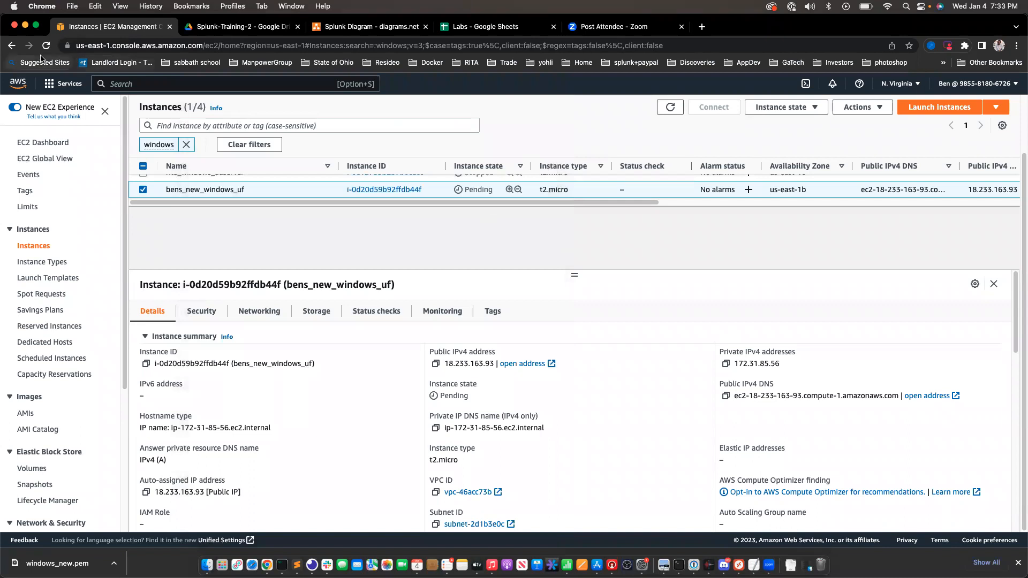
pyautogui.click(674, 107)
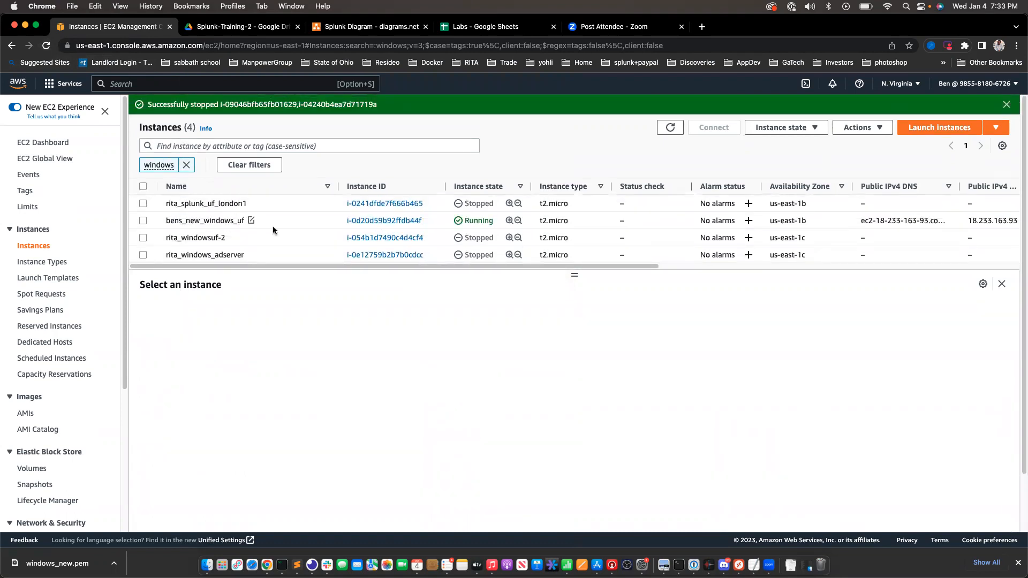
pyautogui.click(223, 221)
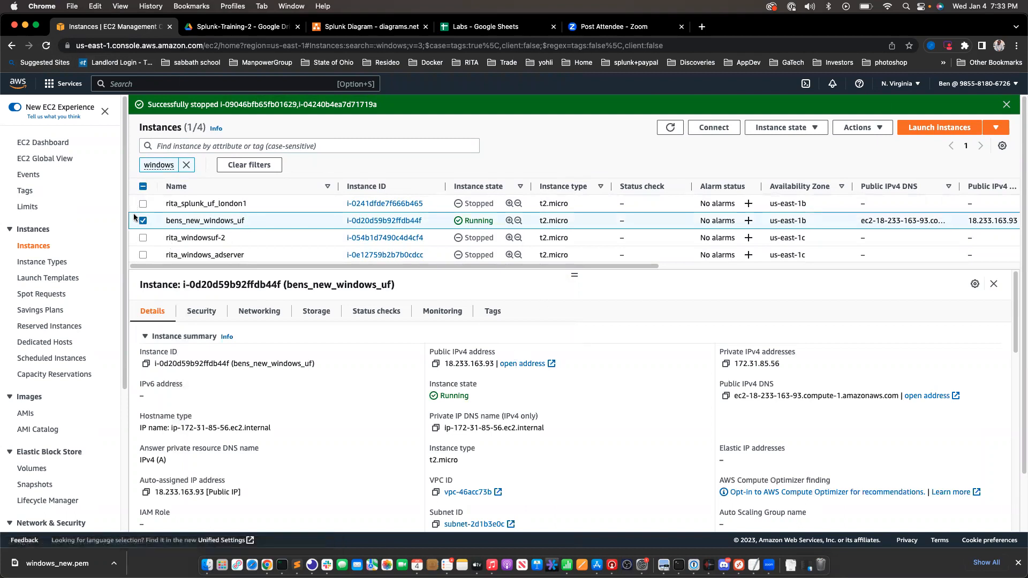
# Open the RDP client connection options for bens_new_windows_uf and download its remote desktop file.
pyautogui.click(722, 128)
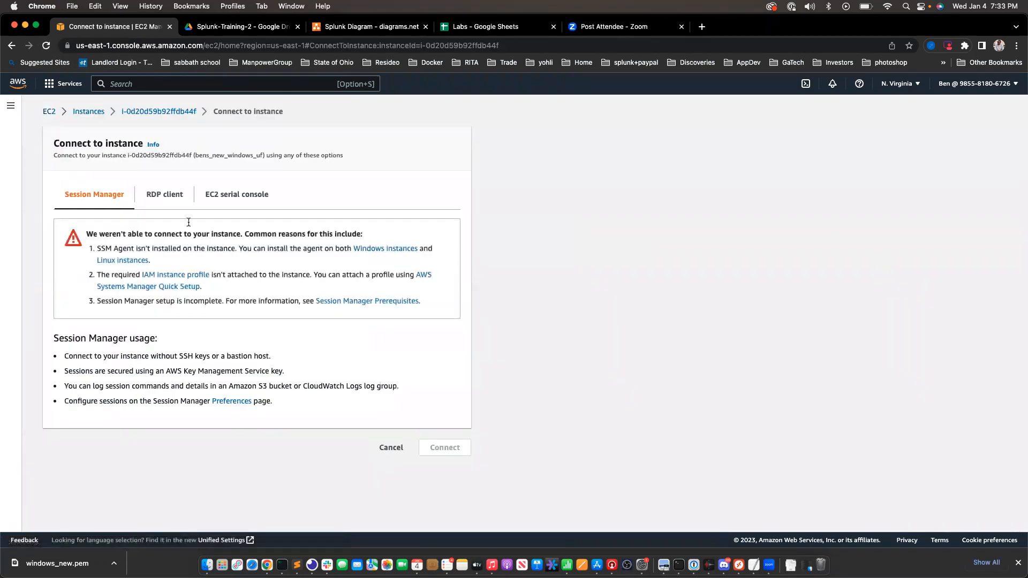
pyautogui.click(162, 196)
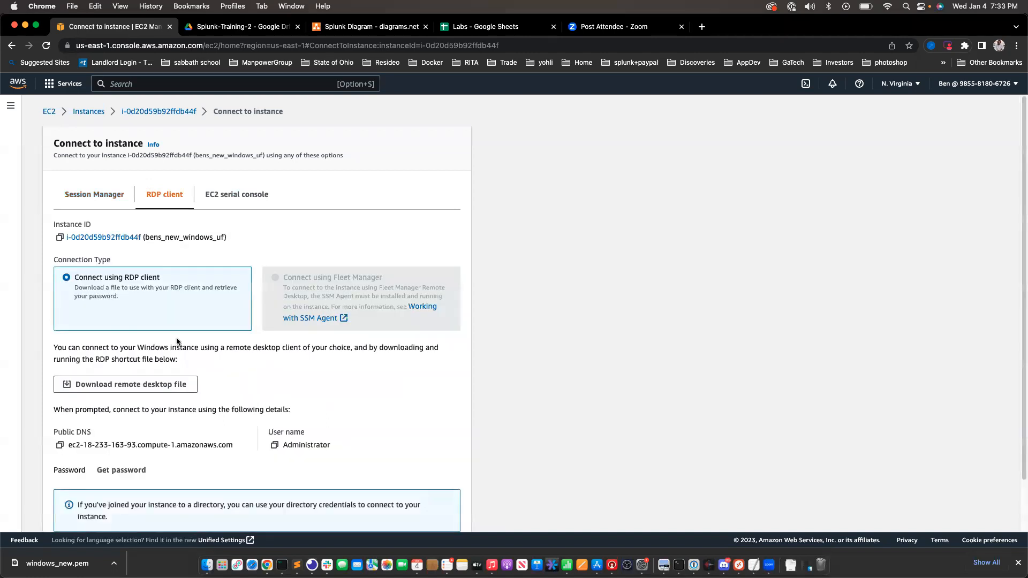
pyautogui.scroll(-2, 177, 341)
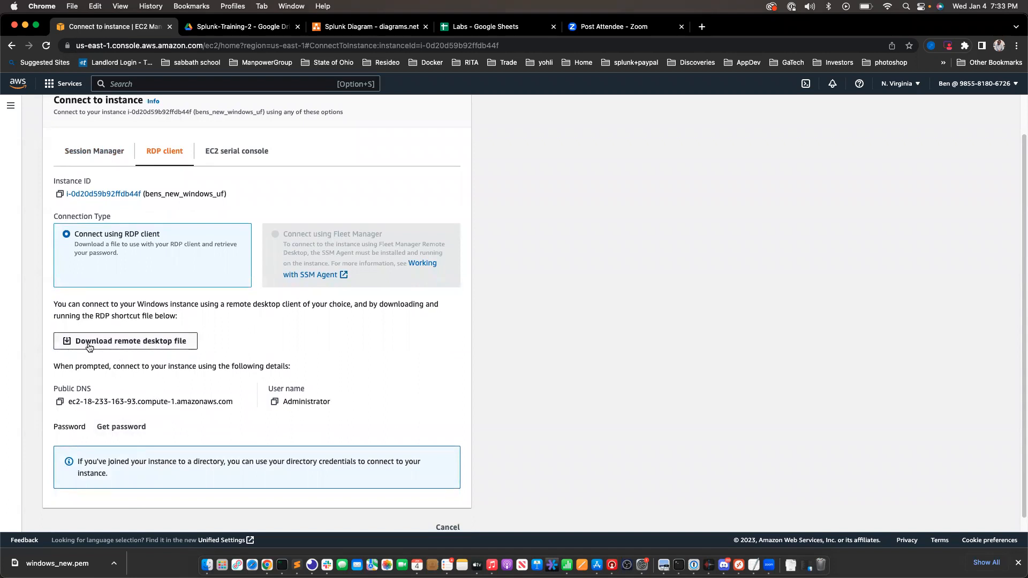
pyautogui.click(111, 343)
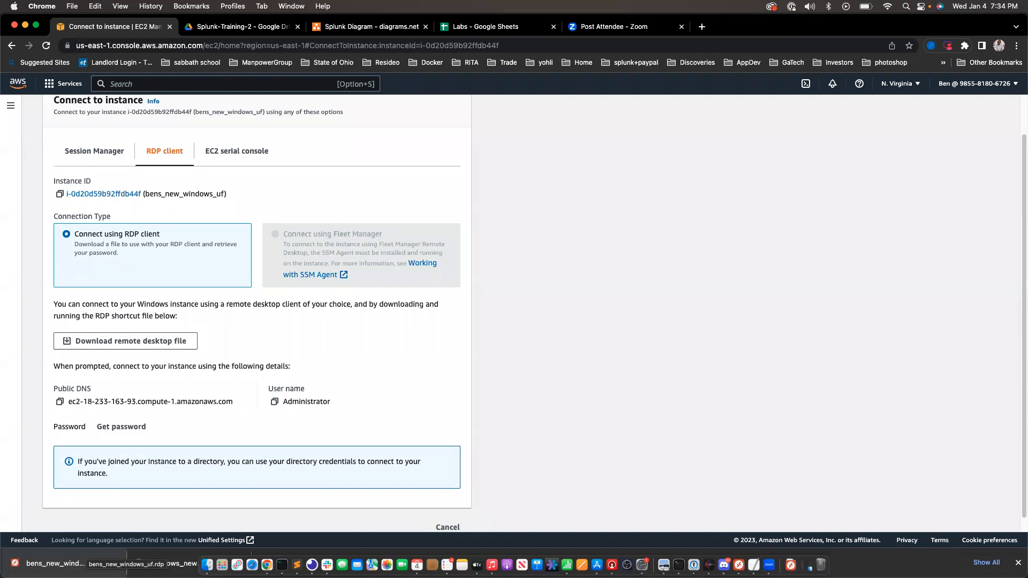
# Open the Windows password retrieval page for the instance and locate windows_new.pem in Finder's Desktop folder.
pyautogui.click(104, 427)
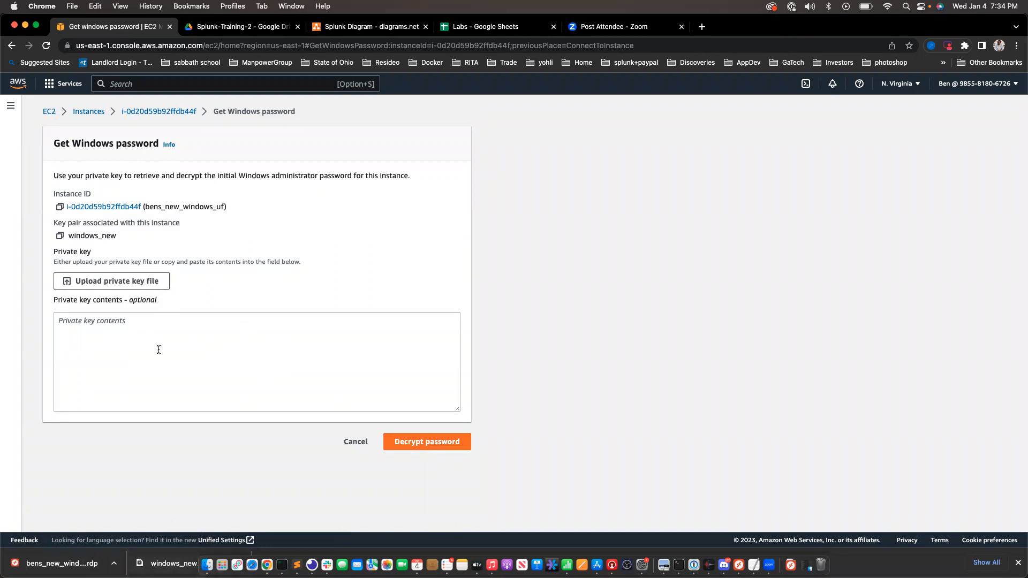
pyautogui.moveTo(150, 577); pyautogui.dragTo(153, 514)
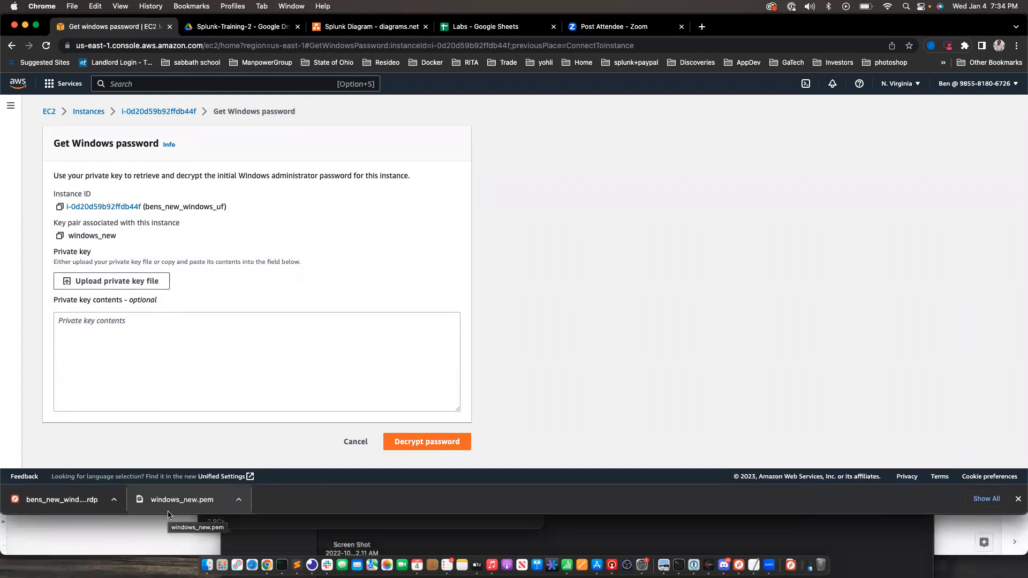
pyautogui.moveTo(161, 515); pyautogui.dragTo(158, 536)
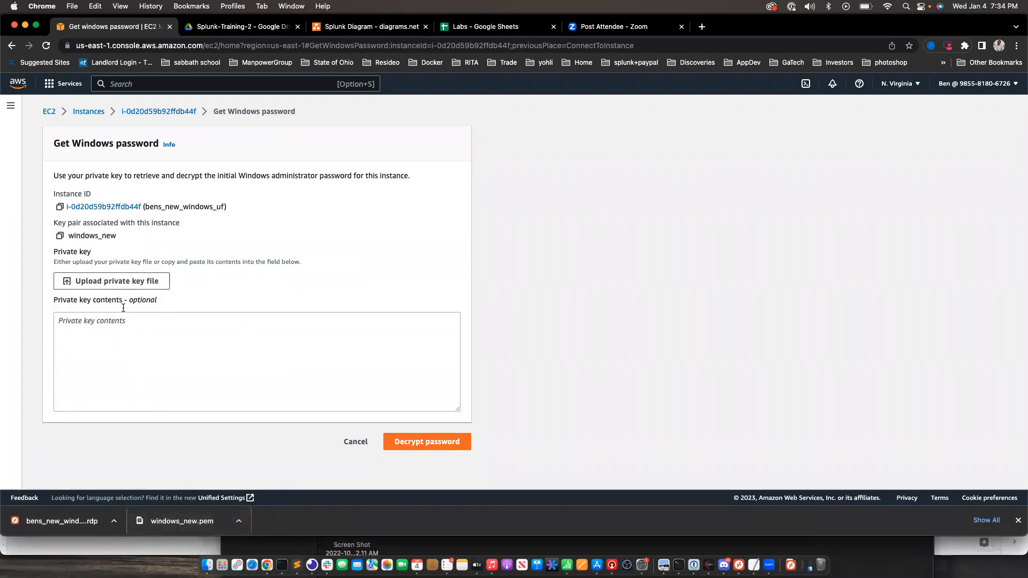
pyautogui.click(207, 565)
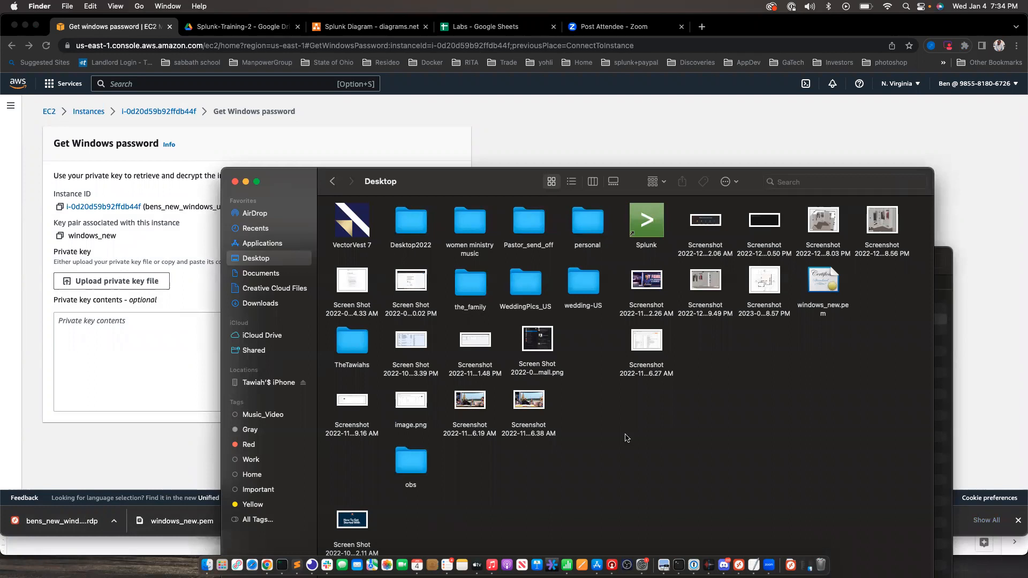
pyautogui.moveTo(504, 172); pyautogui.dragTo(503, 17)
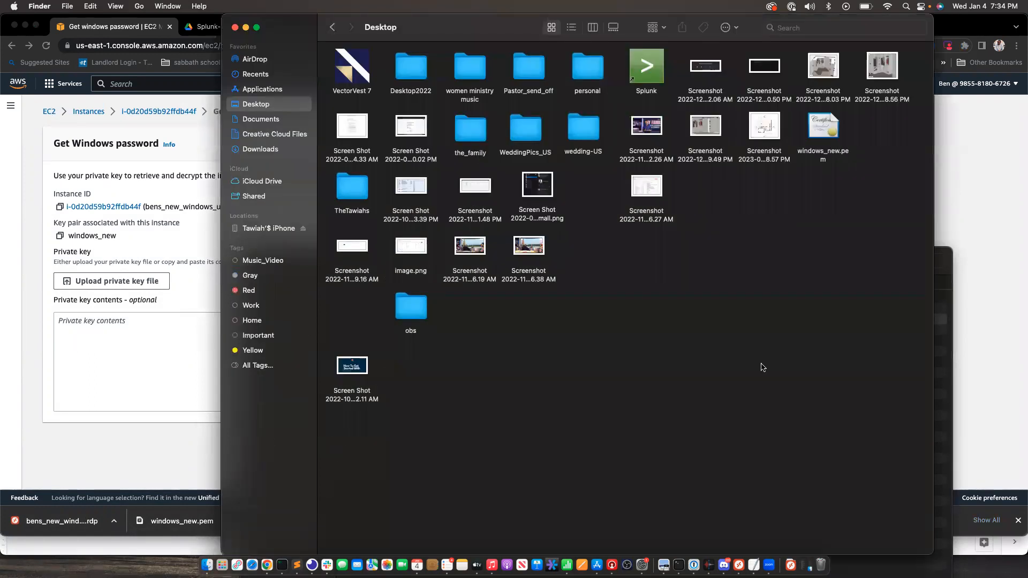
pyautogui.click(823, 154)
pyautogui.moveTo(497, 219); pyautogui.dragTo(829, 162)
# Upload windows_new.pem from the Desktop as the private key, decrypt the administrator password and highlight it.
pyautogui.click(148, 333)
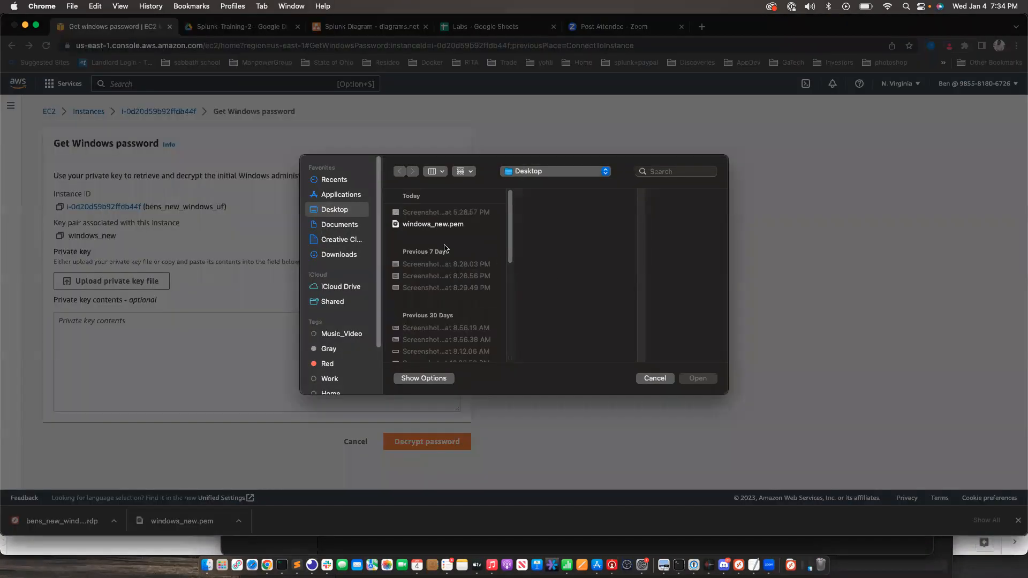
pyautogui.click(427, 223)
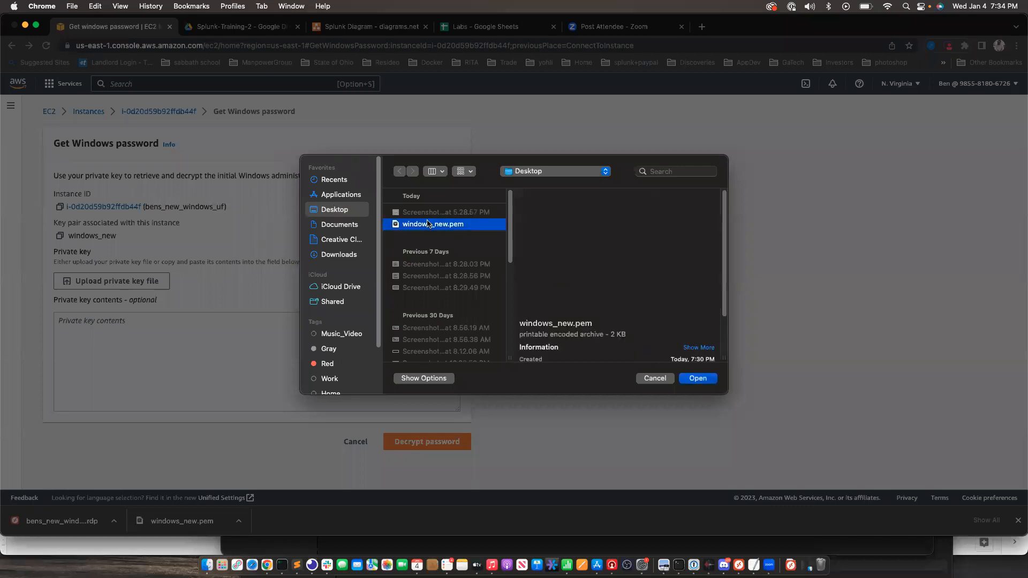
pyautogui.click(703, 380)
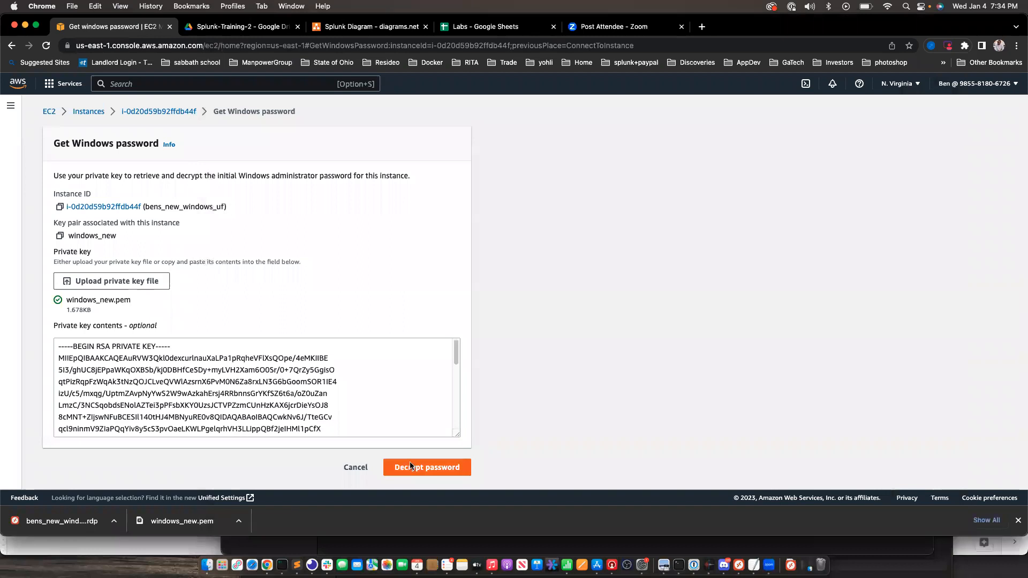
pyautogui.click(429, 467)
pyautogui.scroll(-2, 324, 382)
pyautogui.scroll(-1, 325, 381)
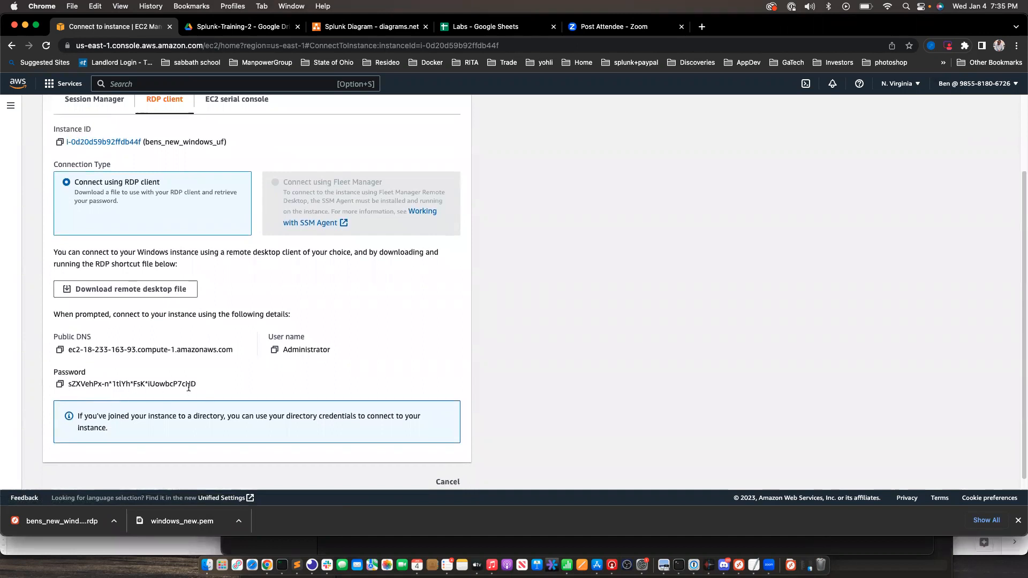
pyautogui.moveTo(192, 384); pyautogui.dragTo(67, 384)
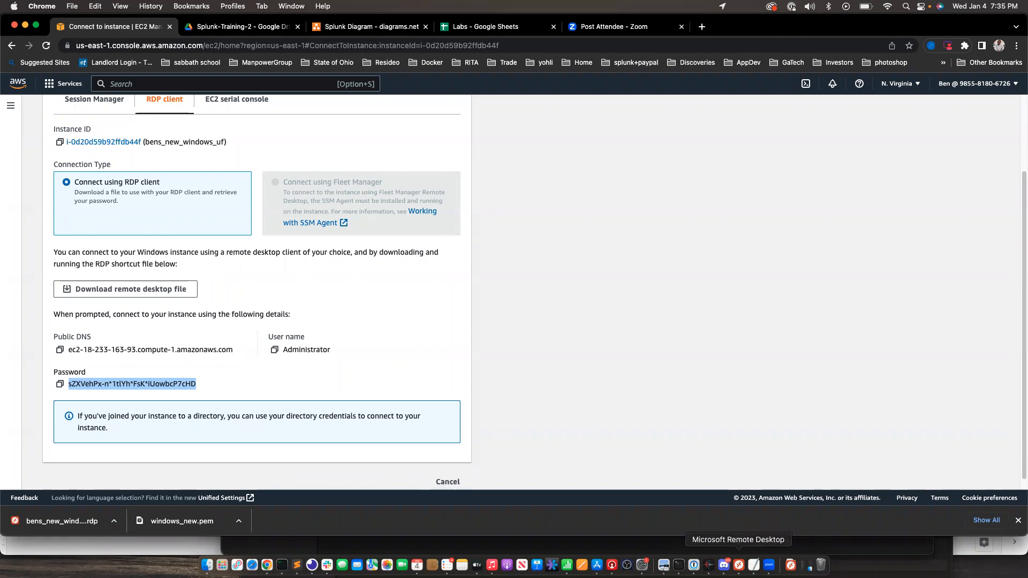
# Switch to Microsoft Remote Desktop and start a new PC entry, using the instance's public DNS copied from Chrome as its PC name.
pyautogui.click(739, 565)
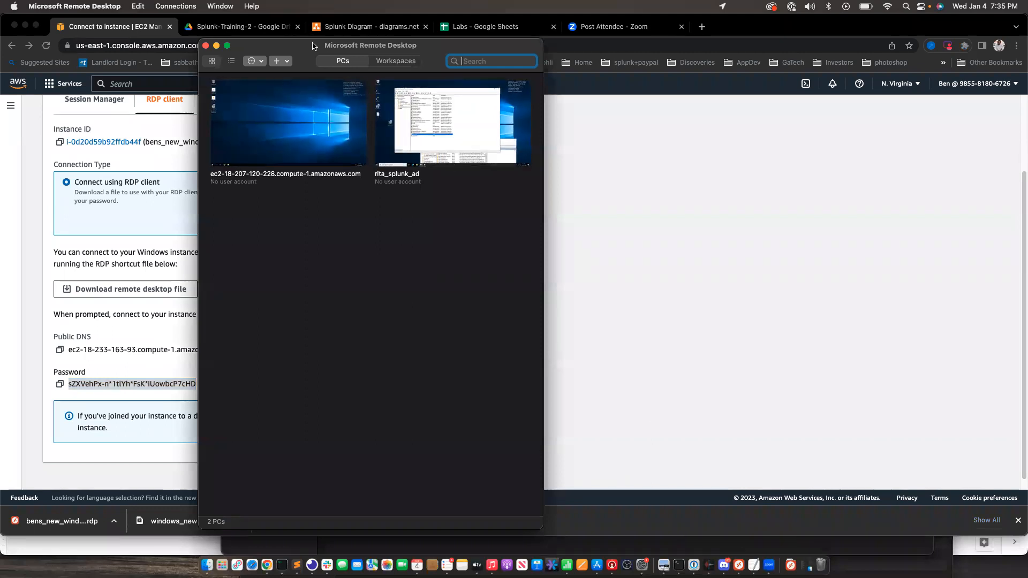
pyautogui.moveTo(315, 45); pyautogui.dragTo(591, 45)
pyautogui.click(560, 61)
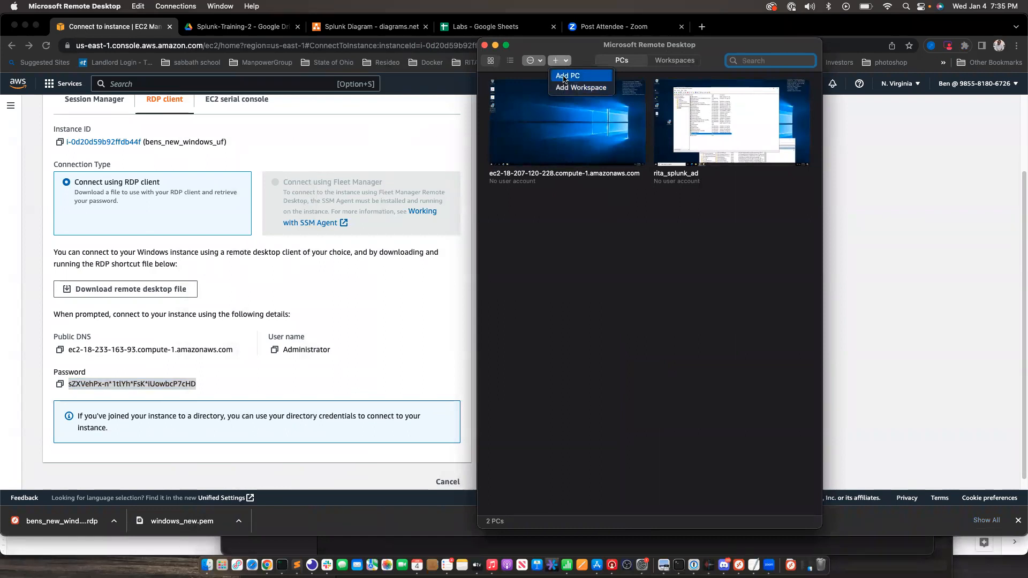
pyautogui.click(563, 78)
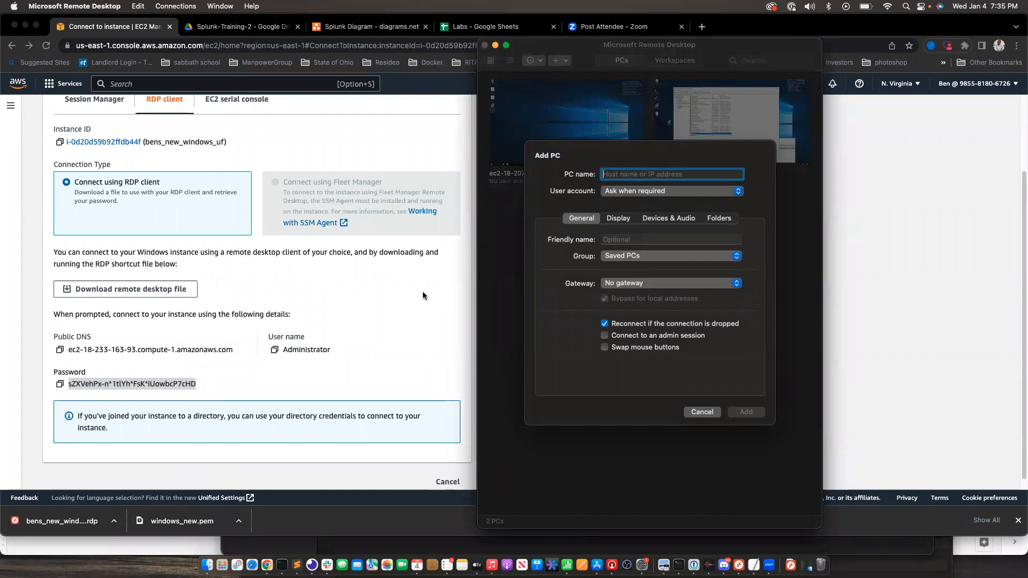
pyautogui.press('super+Tab')
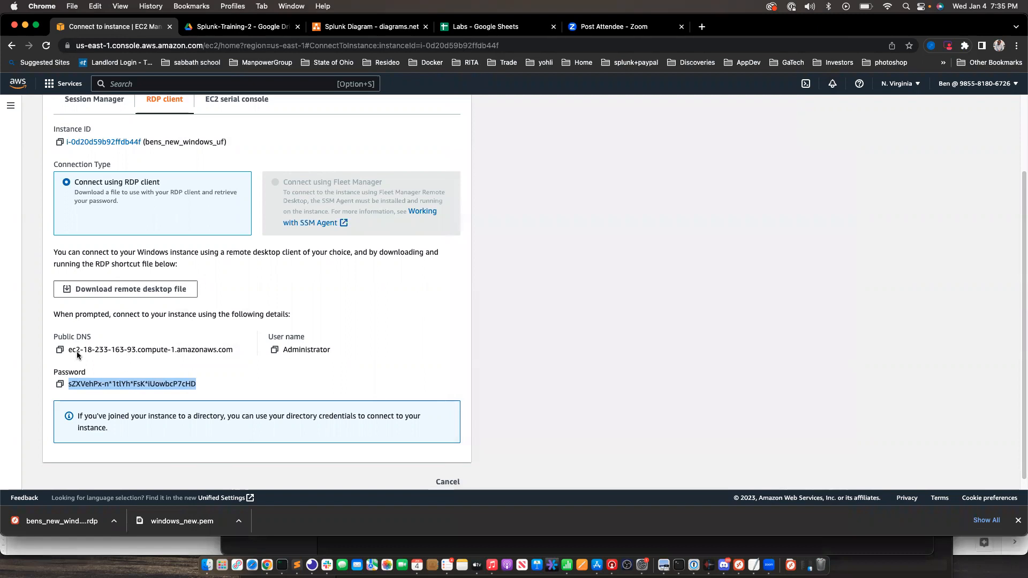
pyautogui.click(59, 350)
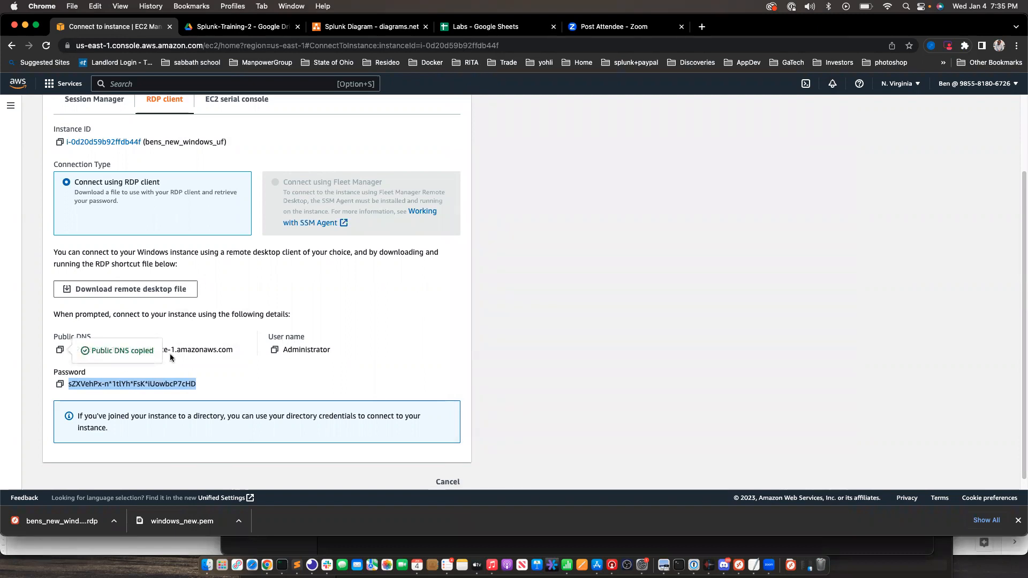
pyautogui.press('super+Tab')
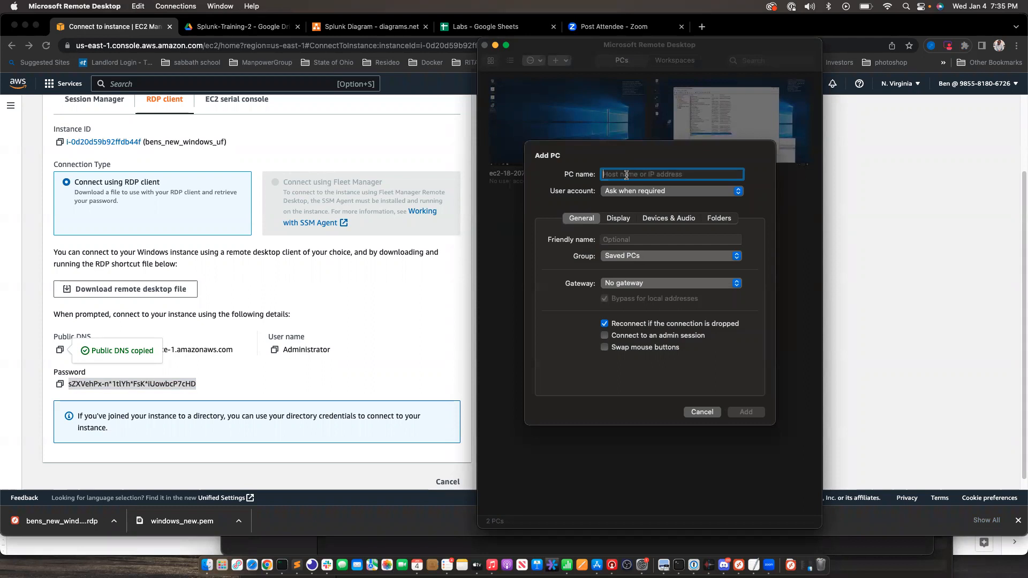
pyautogui.press('super+v')
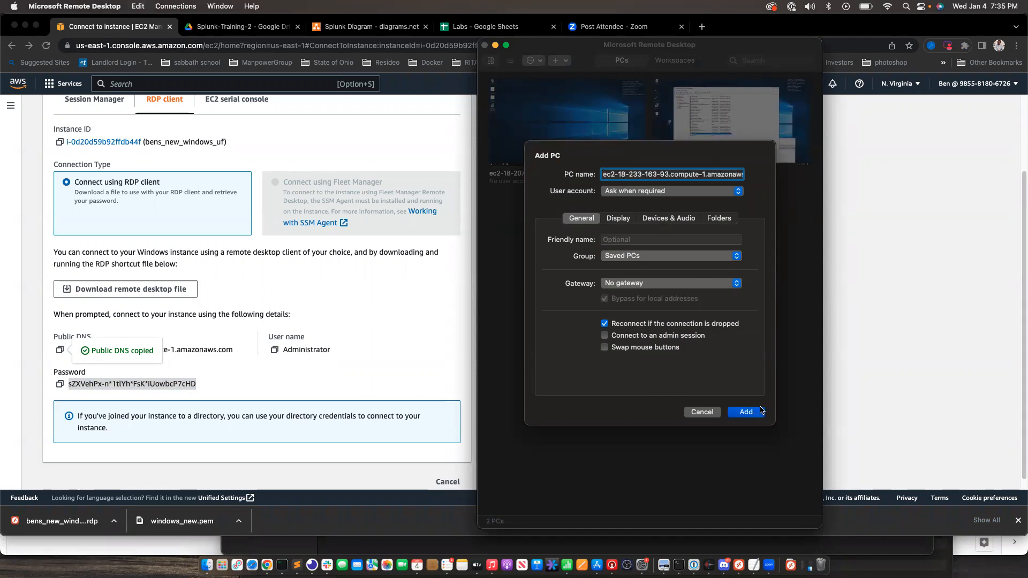
# Give the new PC the friendly name ben_windows and add it to the saved PCs.
pyautogui.click(642, 240)
pyautogui.write('ben_windows')
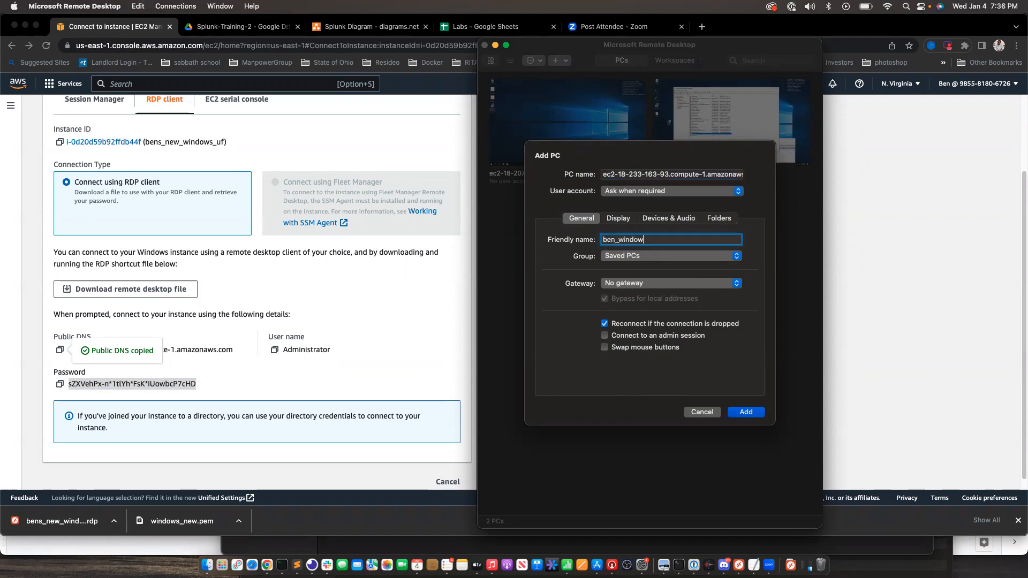
pyautogui.click(746, 413)
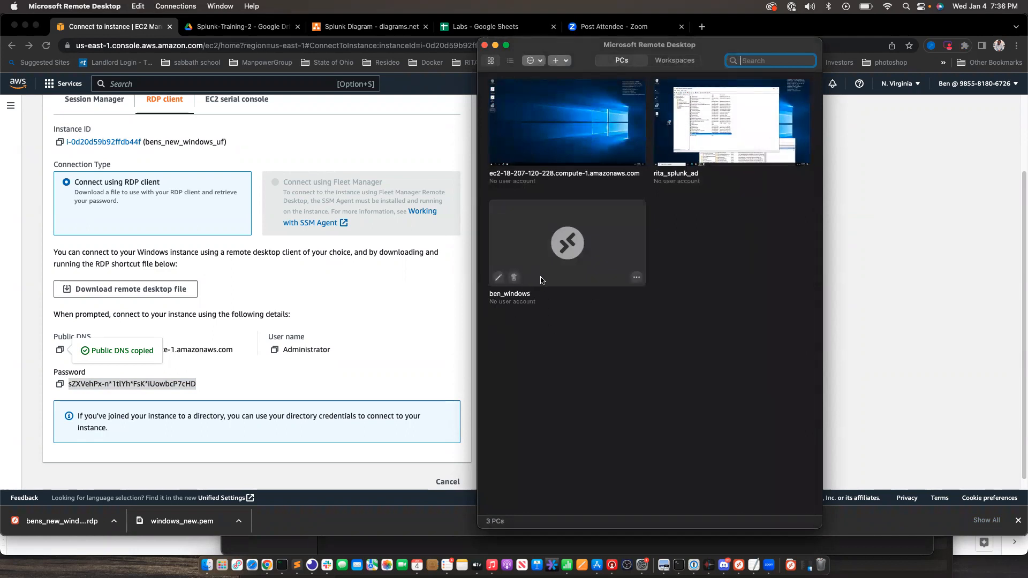
# Connect to ben_windows and enter the username Administrator, copied from the instance's connection details in Chrome.
pyautogui.doubleClick(561, 227)
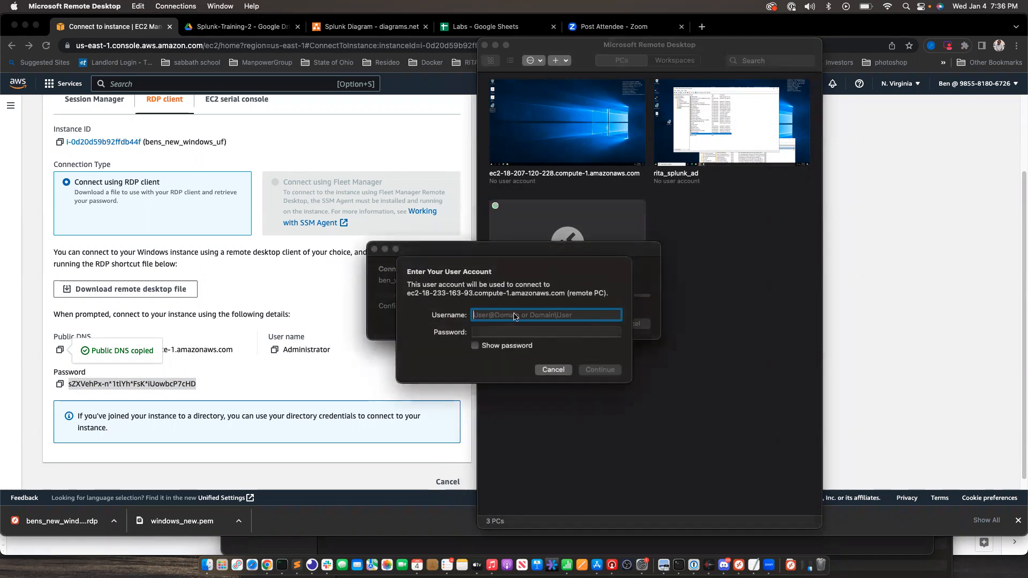
pyautogui.click(275, 350)
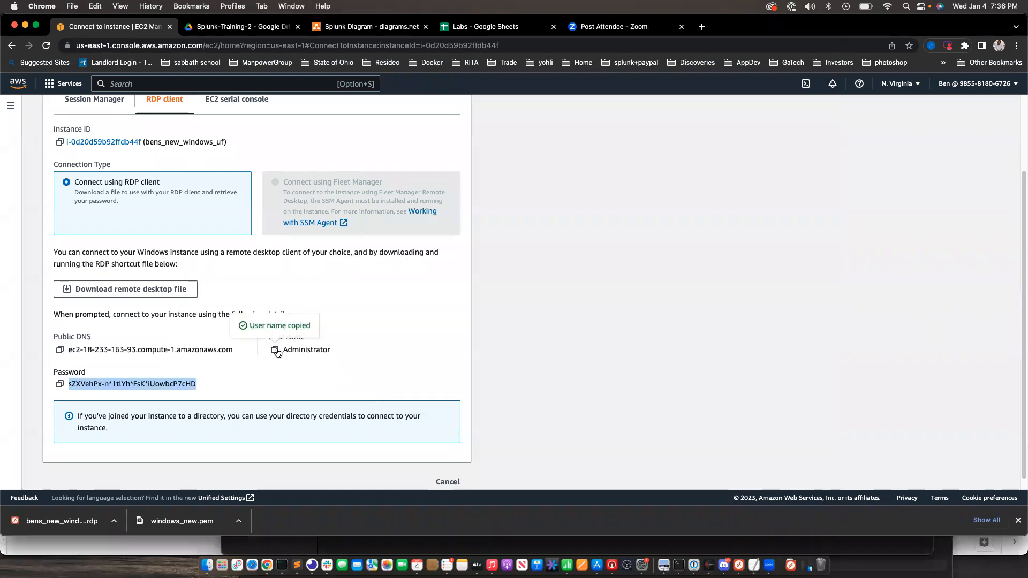
pyautogui.press('super+Tab')
pyautogui.press('super+v')
pyautogui.press('Tab')
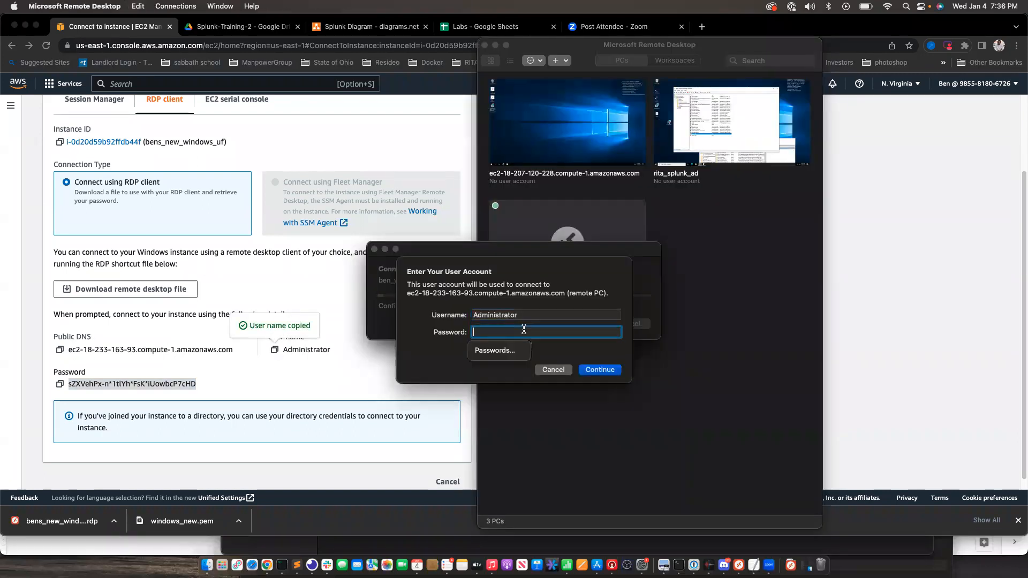
# Copy the decrypted password from Chrome into the password field, submit the login and continue past the certificate warning.
pyautogui.click(59, 384)
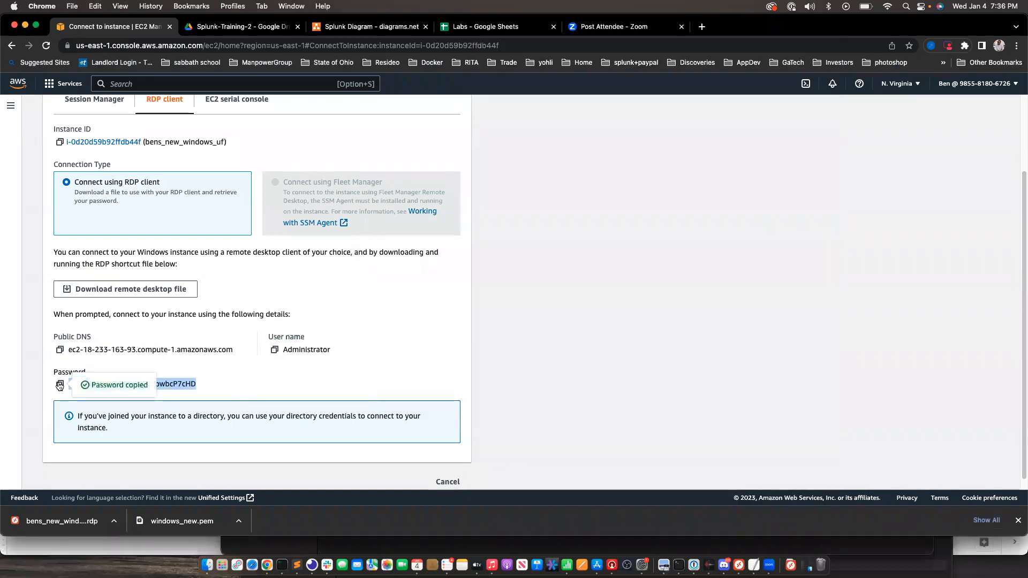
pyautogui.press('super+Tab')
pyautogui.press('super+v')
pyautogui.click(481, 346)
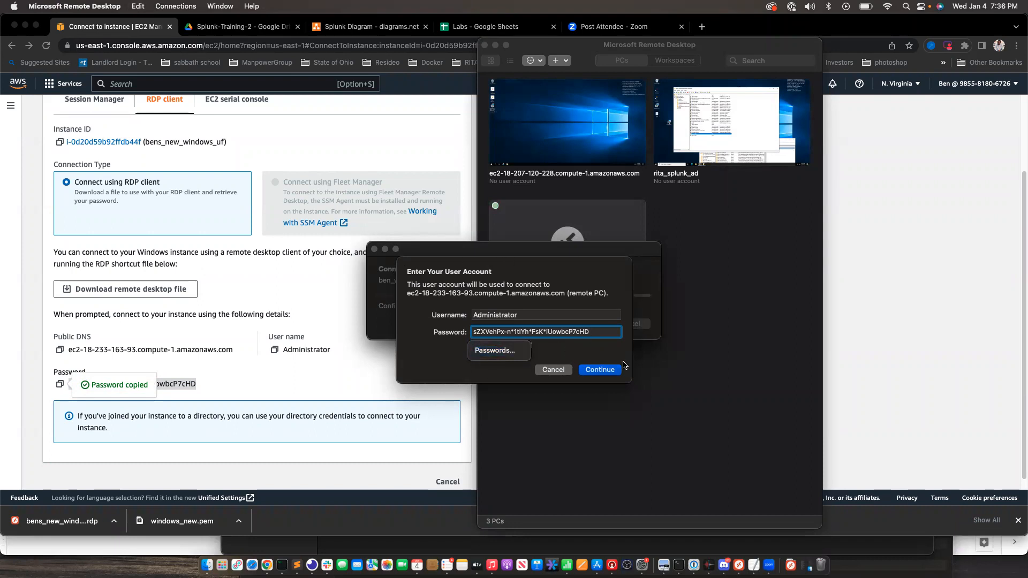
pyautogui.click(600, 370)
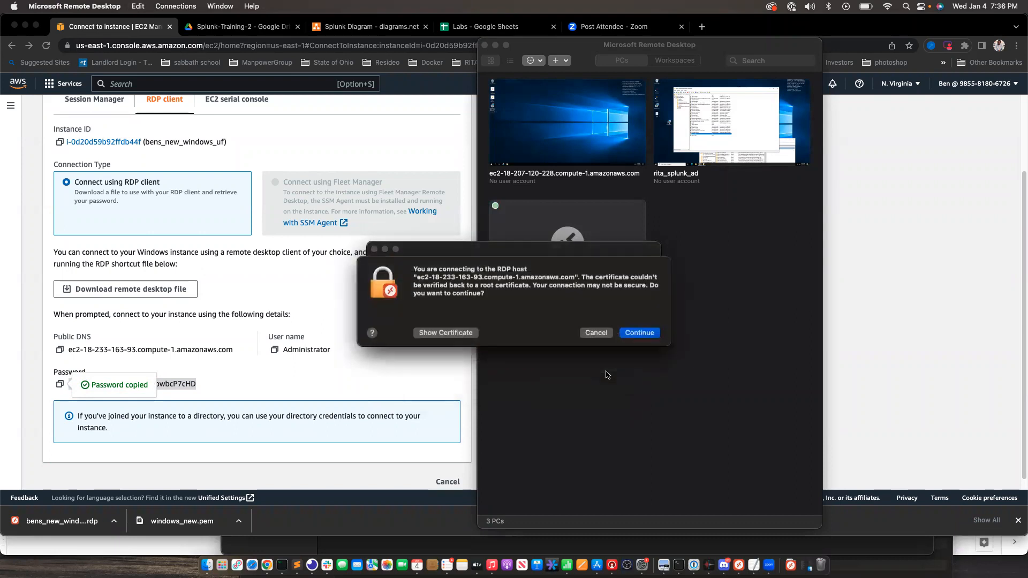
pyautogui.click(640, 333)
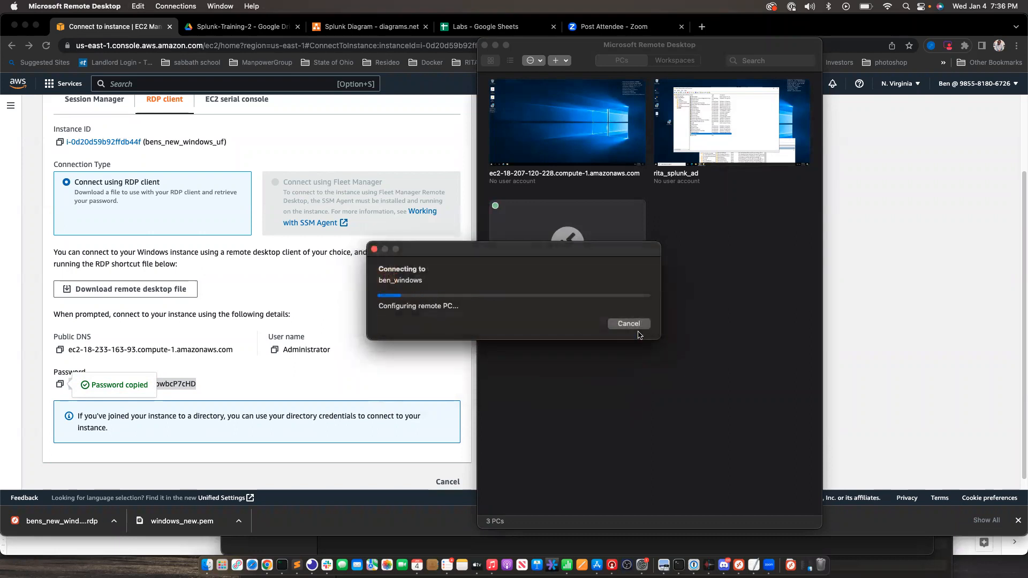